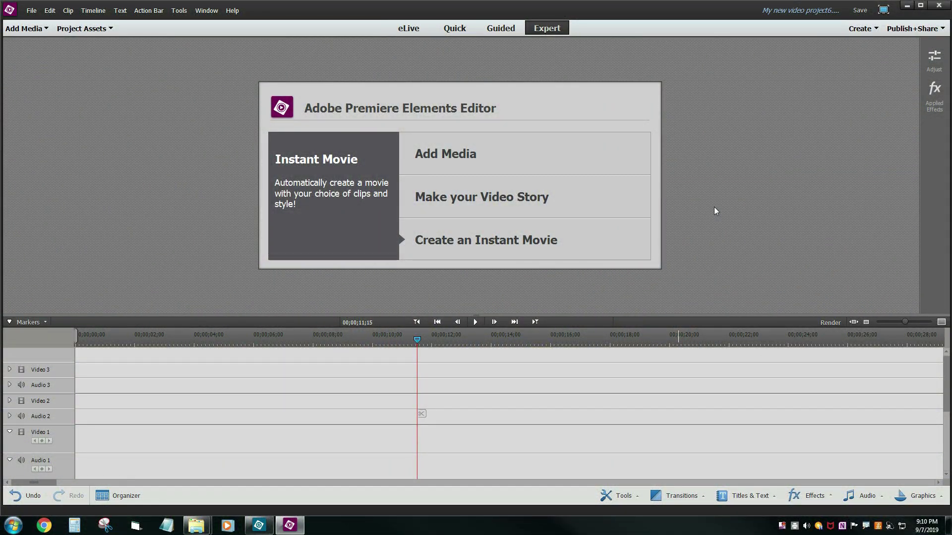
# Step: Browse the Render category in the video effects library, then close it
pyautogui.click(813, 497)
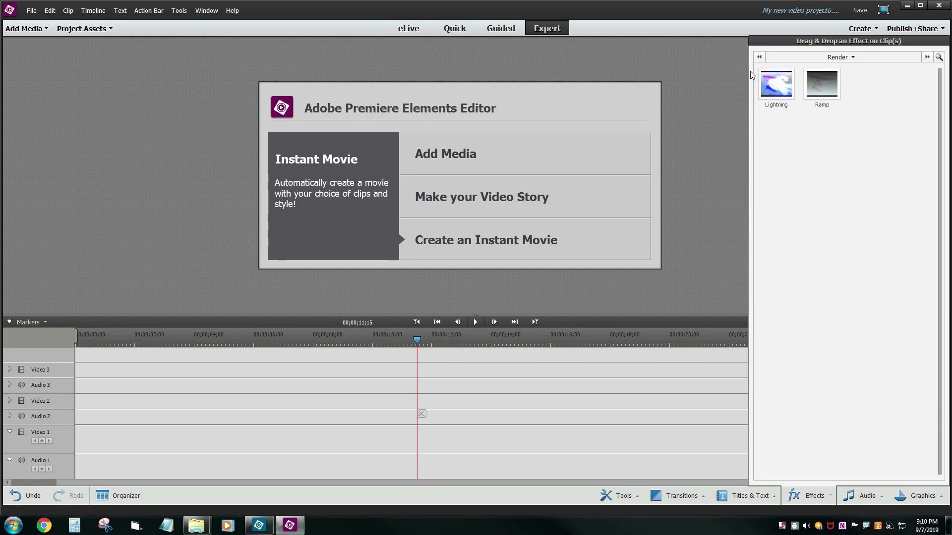
pyautogui.click(835, 58)
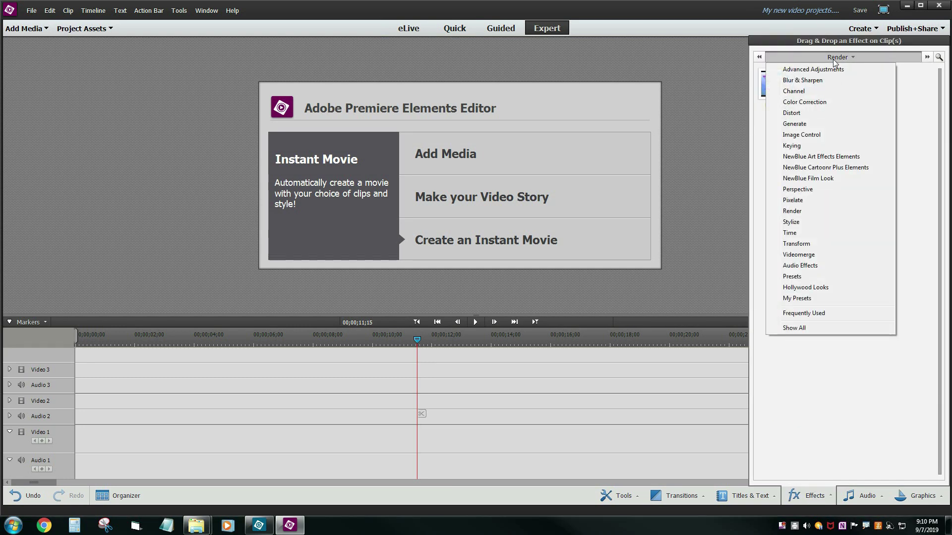
pyautogui.click(803, 212)
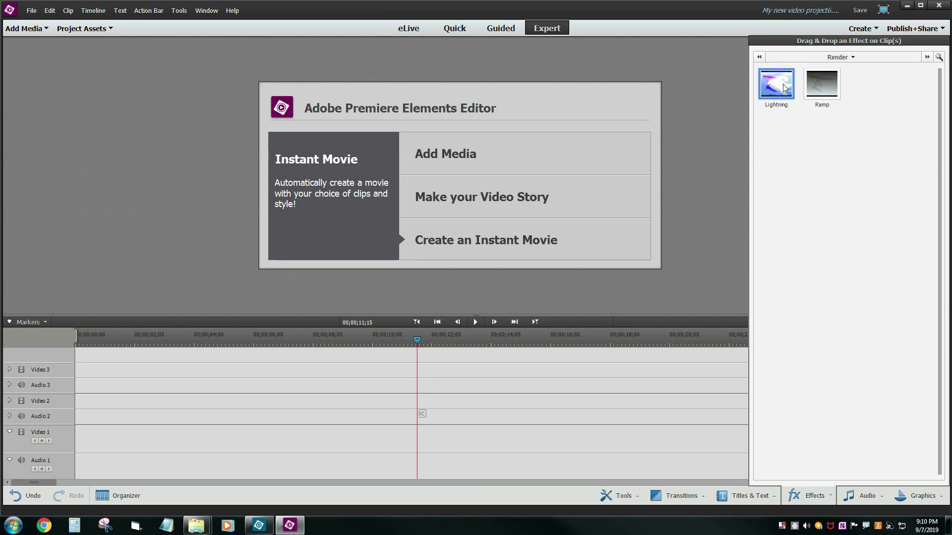
pyautogui.click(696, 89)
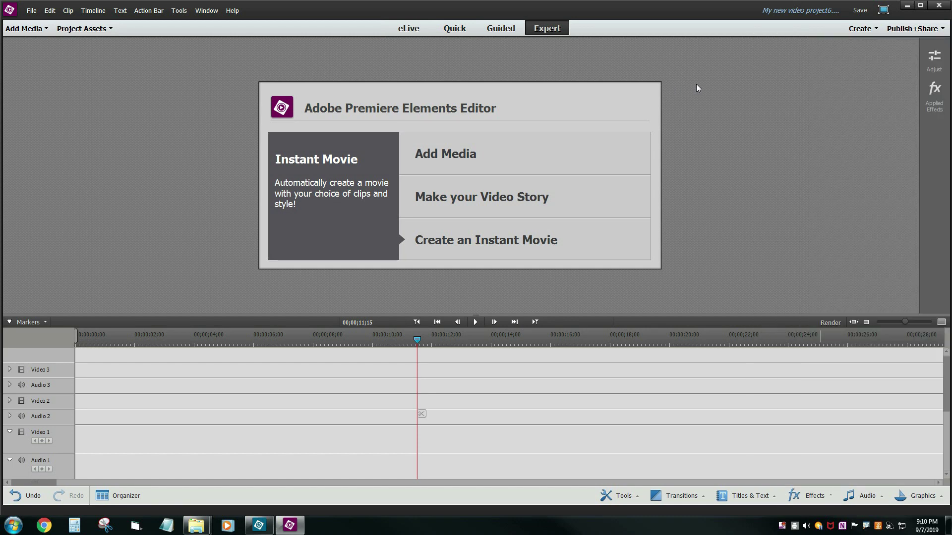
# Step: Place the backyard clip 2011_08_06_1246.MOV on Video 1 and scrub to find the start point
pyautogui.click(94, 31)
pyautogui.moveTo(48, 85); pyautogui.dragTo(81, 443)
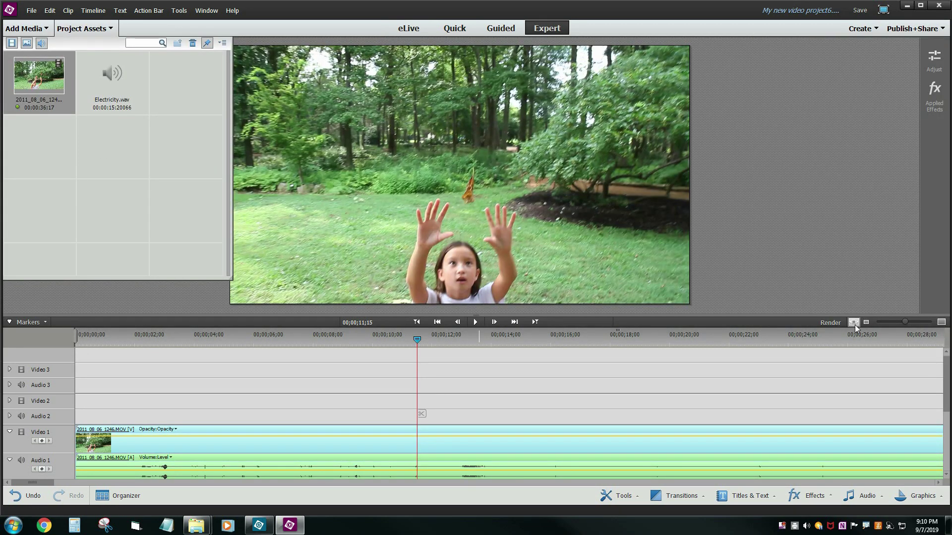
pyautogui.click(853, 322)
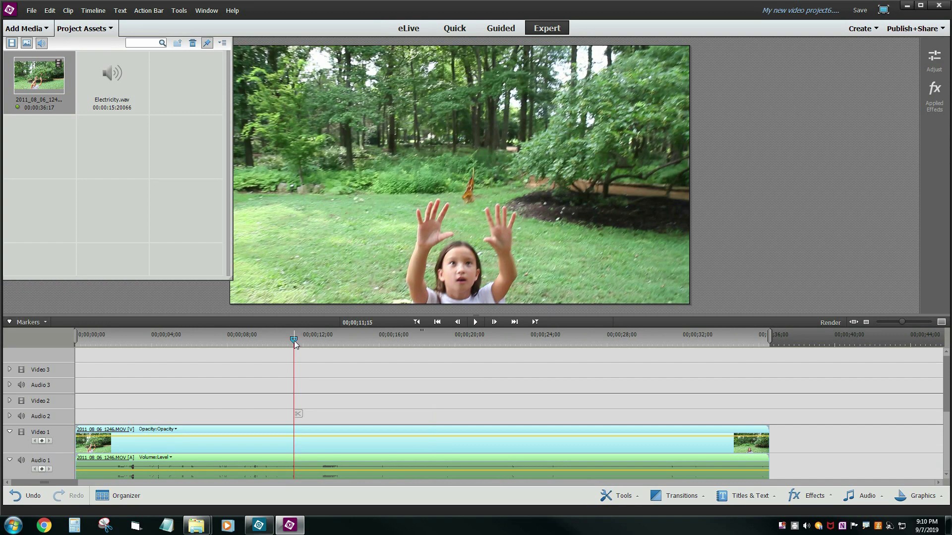
pyautogui.moveTo(294, 342); pyautogui.dragTo(386, 355)
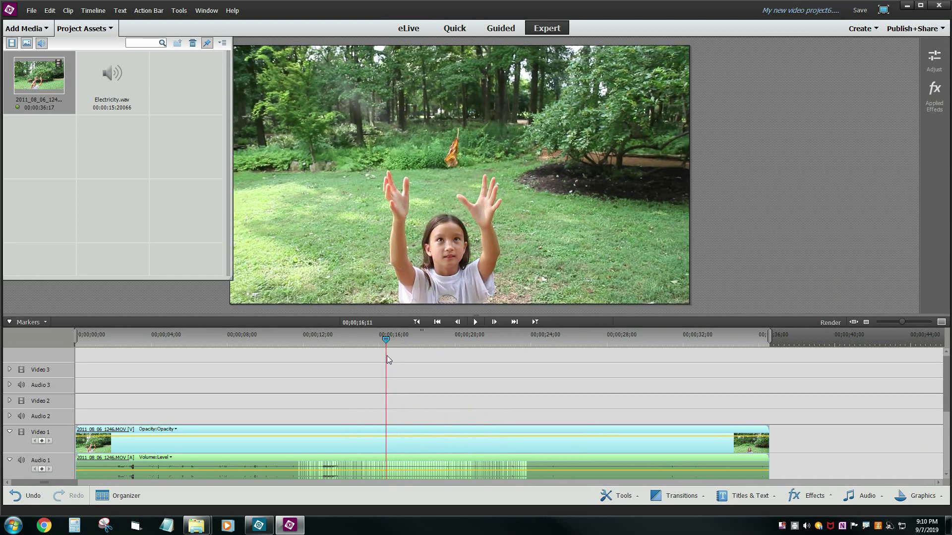
# Step: Split the clip at the playhead and delete the unwanted first part
pyautogui.click(390, 414)
pyautogui.click(347, 449)
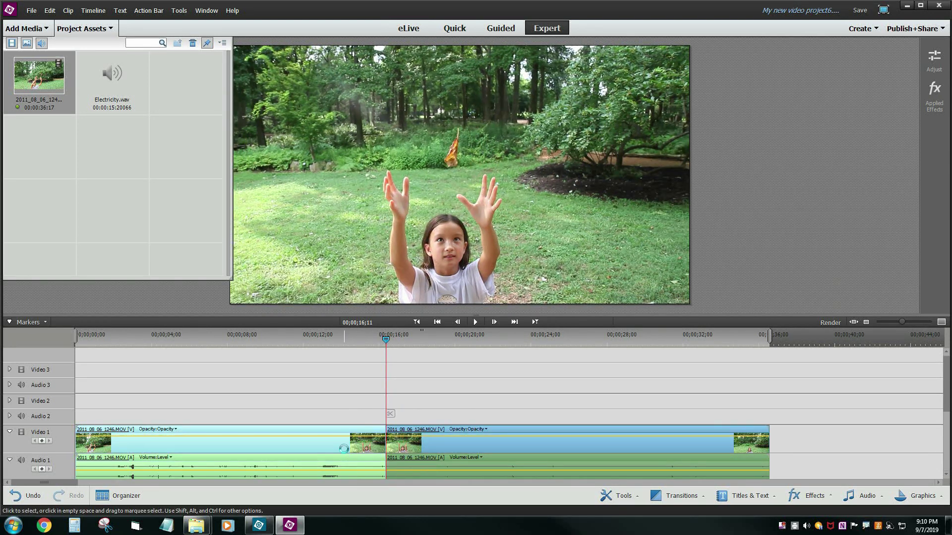
pyautogui.press('Delete')
# Step: Cut the clip again at 8;15, delete the remainder, and fit the timeline view
pyautogui.moveTo(251, 339)
pyautogui.mouseDown()
pyautogui.moveTo(70, 347)
pyautogui.moveTo(238, 342)
pyautogui.mouseUp()
pyautogui.click(276, 447)
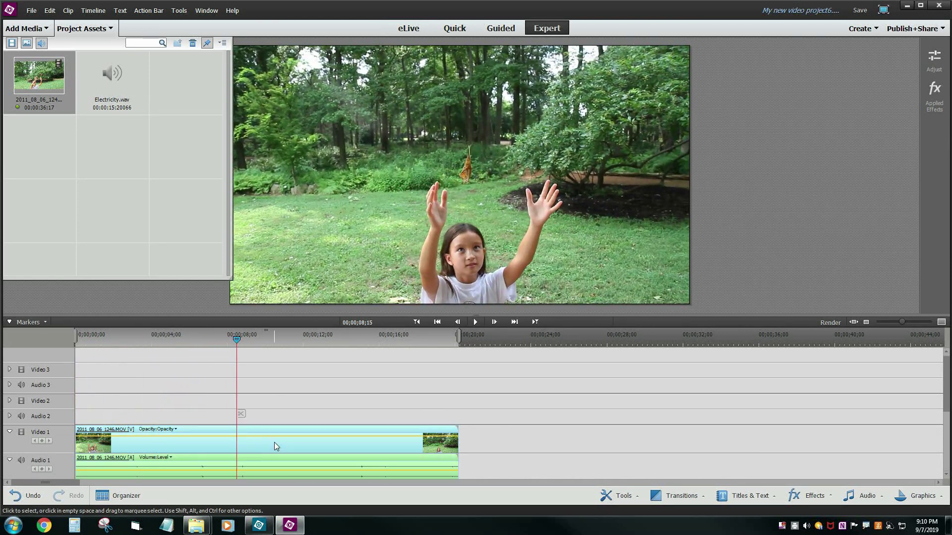
pyautogui.click(241, 414)
pyautogui.press('Delete')
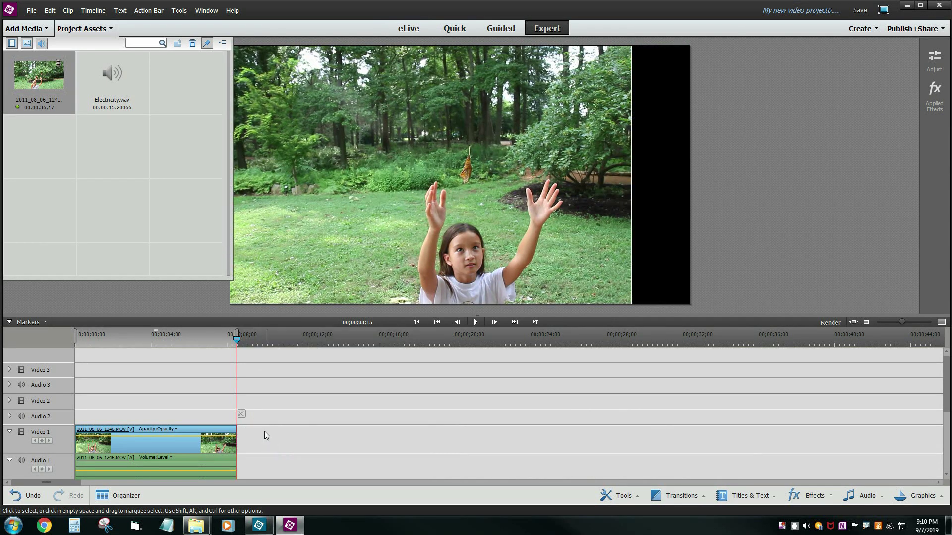
pyautogui.click(851, 325)
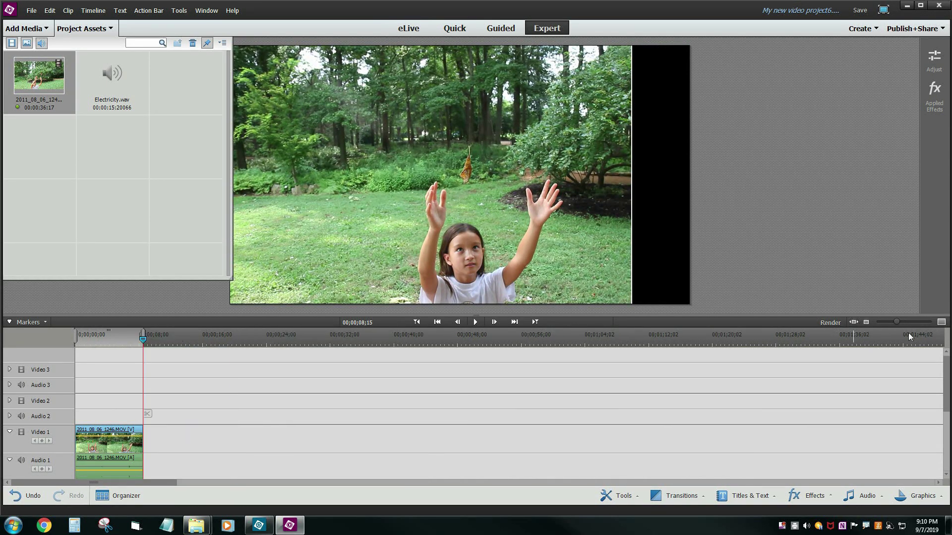
pyautogui.click(853, 322)
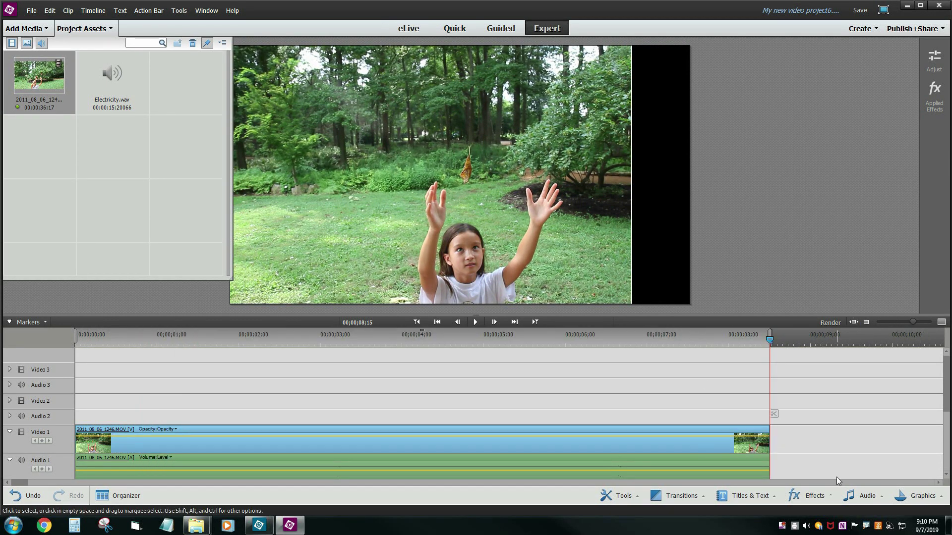
# Step: Apply the Render > Lightning effect to the trimmed clip and return the playhead to 00;00;00;00
pyautogui.click(813, 501)
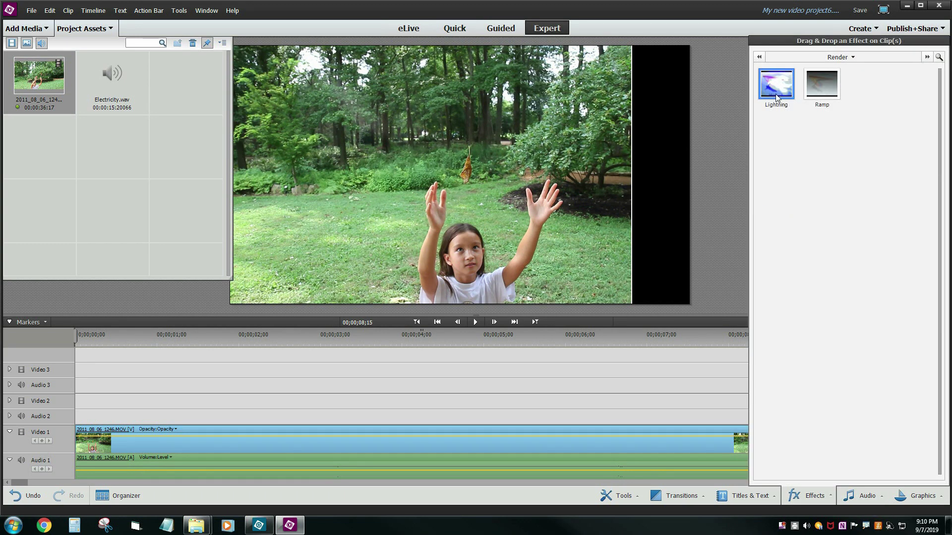
pyautogui.moveTo(777, 91); pyautogui.dragTo(240, 441)
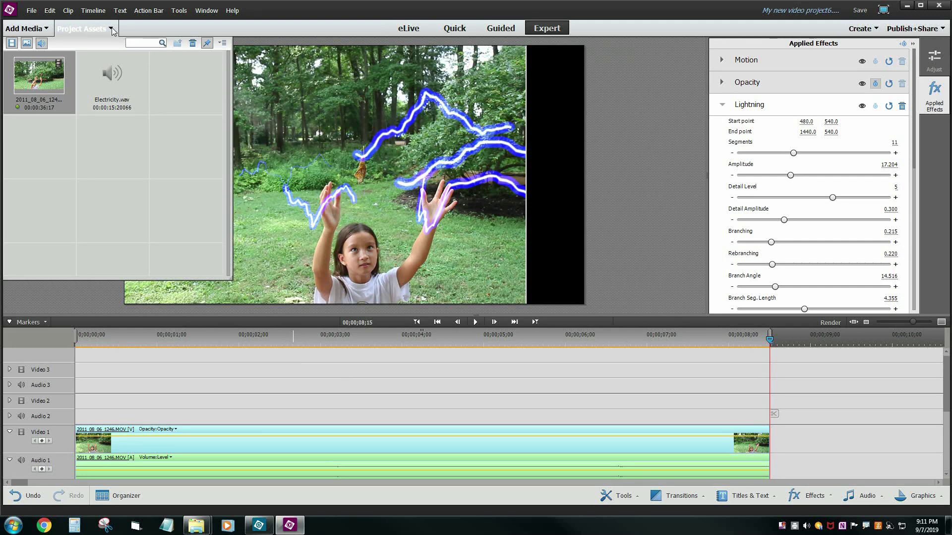
pyautogui.click(83, 28)
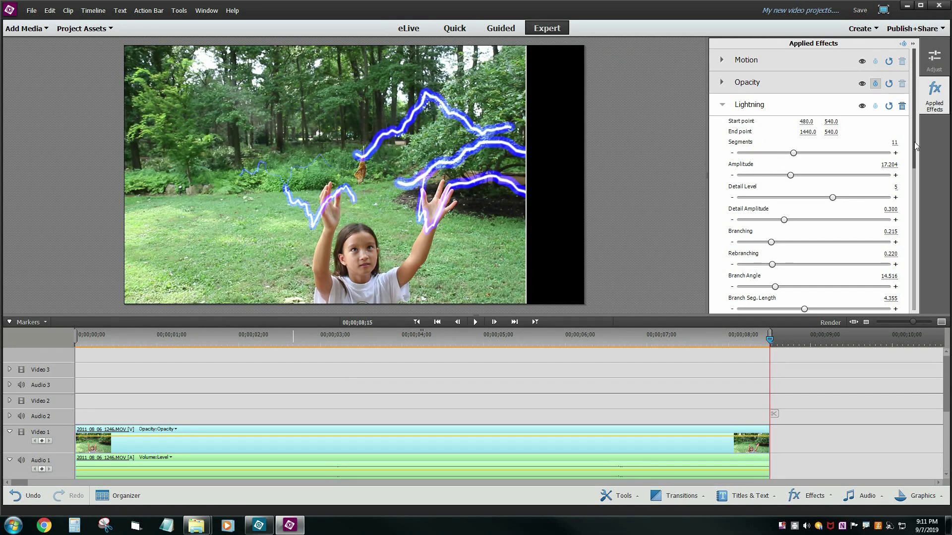
pyautogui.moveTo(917, 146)
pyautogui.mouseDown()
pyautogui.moveTo(917, 259)
pyautogui.moveTo(916, 128)
pyautogui.mouseUp()
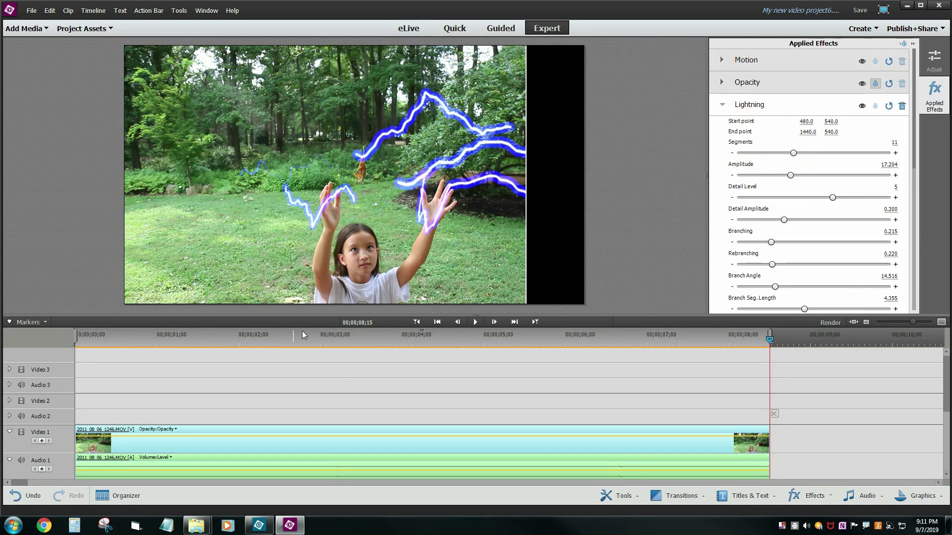
pyautogui.moveTo(303, 332); pyautogui.dragTo(71, 338)
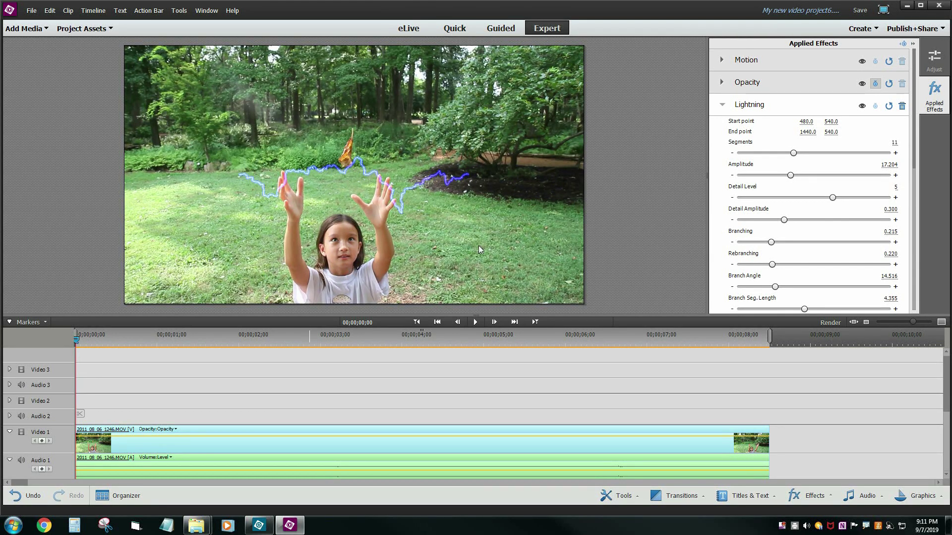
# Step: Turn on keyframing for the Lightning Start and End points and shift Start point X to 538
pyautogui.click(904, 44)
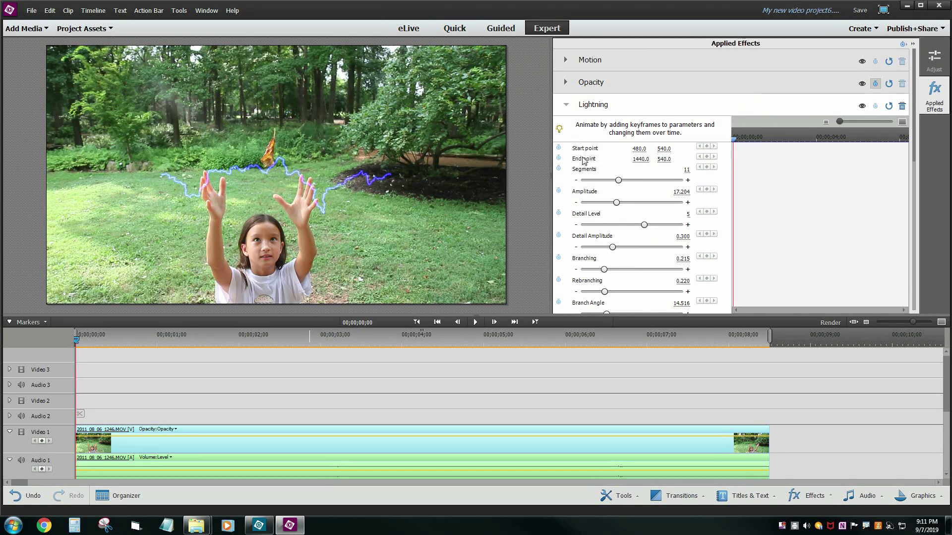
pyautogui.click(558, 148)
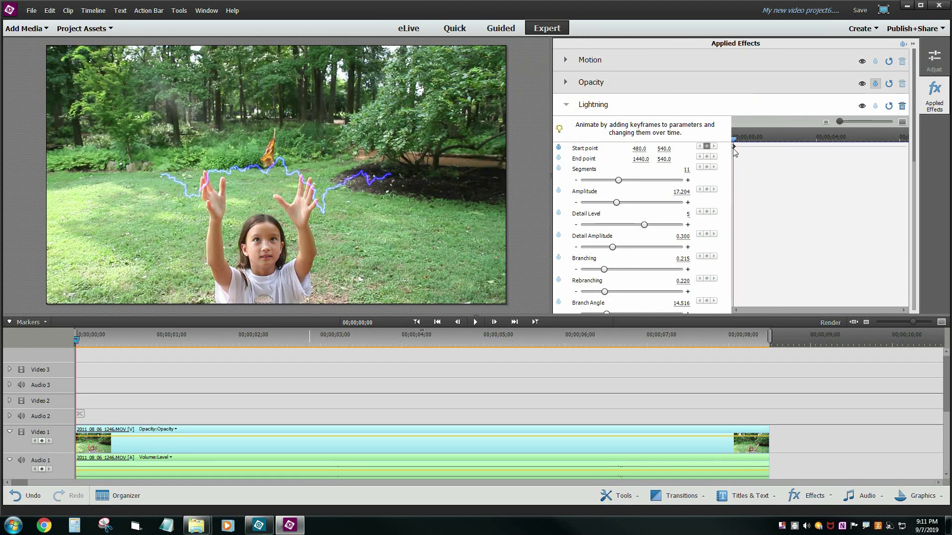
pyautogui.click(558, 158)
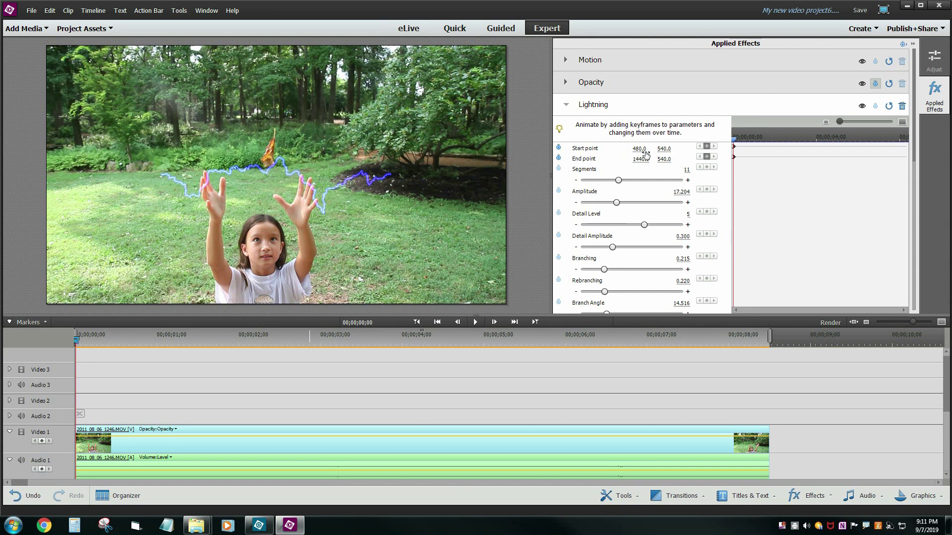
pyautogui.moveTo(642, 153)
pyautogui.mouseDown()
pyautogui.moveTo(666, 153)
pyautogui.moveTo(639, 147)
pyautogui.mouseUp()
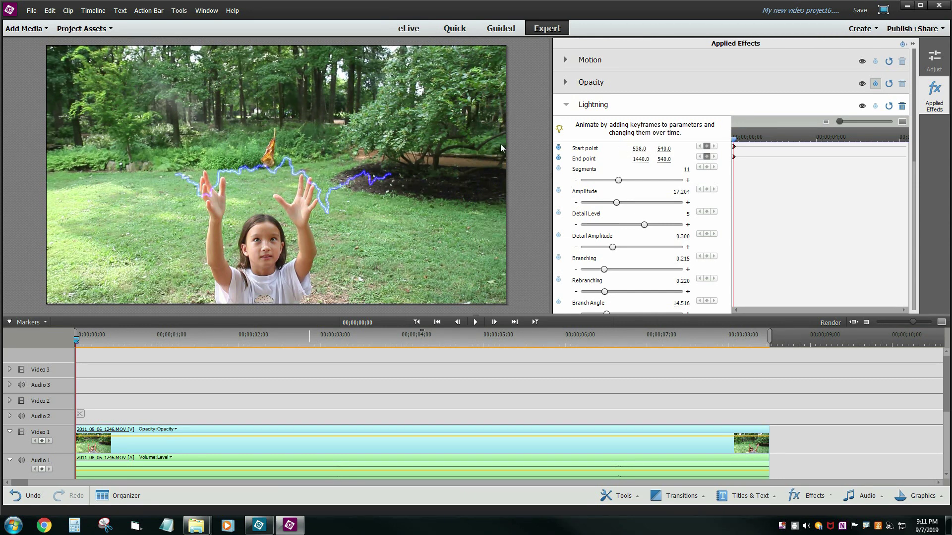
pyautogui.click(594, 108)
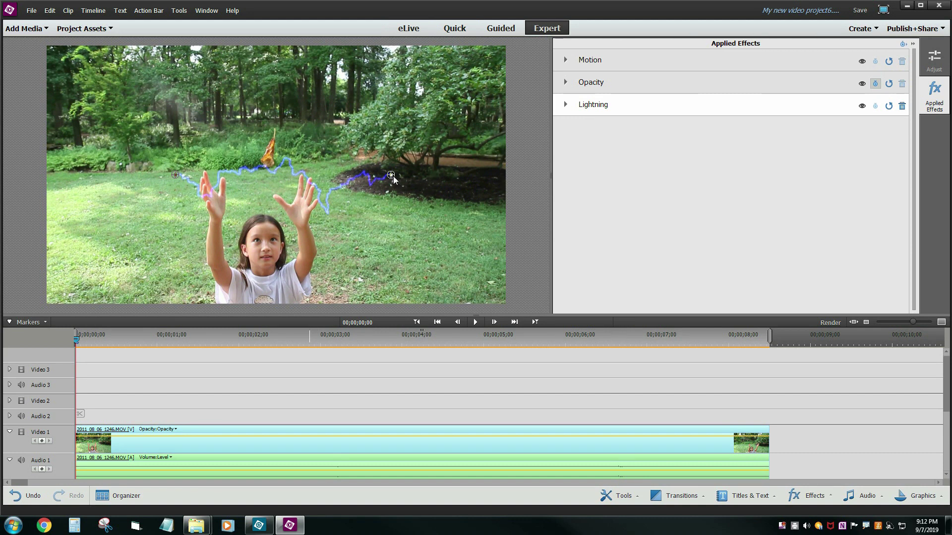
# Step: At the clip start, place the lightning start and end handles on the girl's left and right hands
pyautogui.click(566, 104)
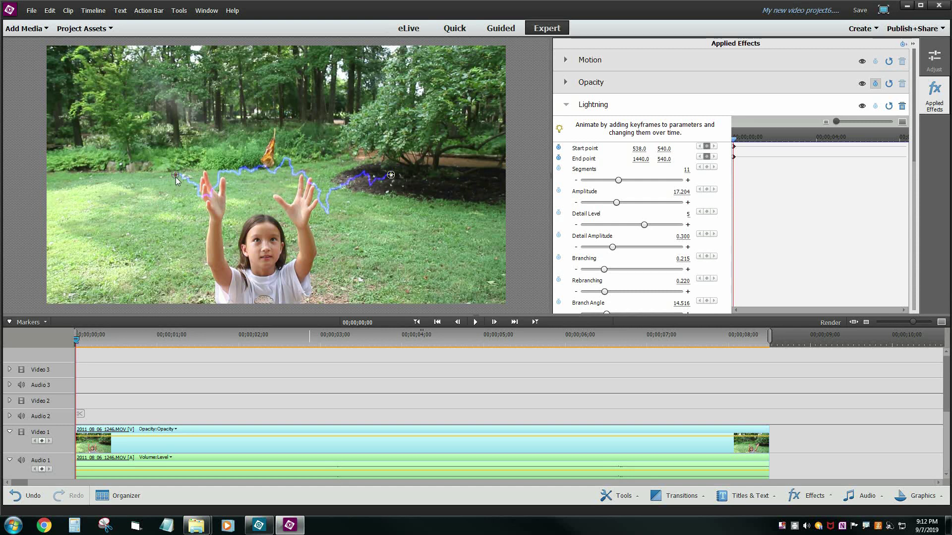
pyautogui.moveTo(174, 176); pyautogui.dragTo(216, 200)
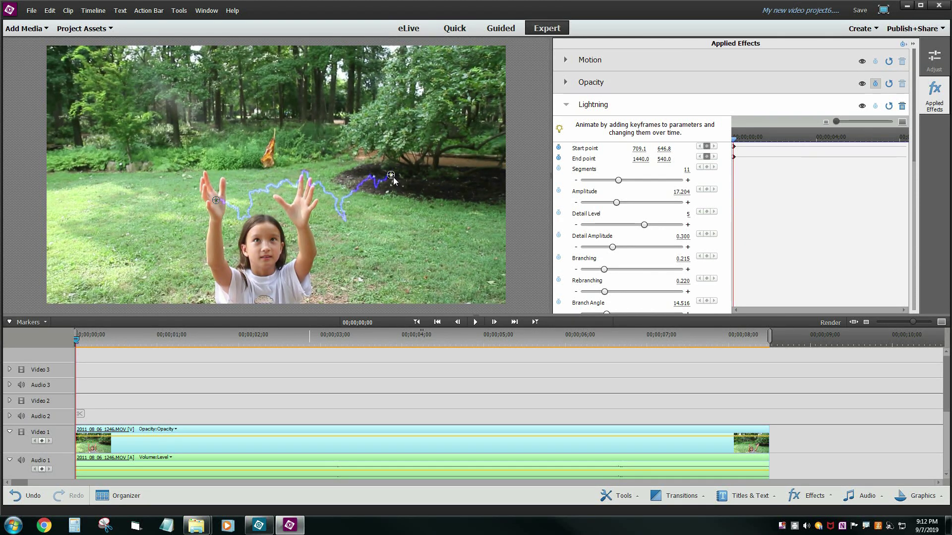
pyautogui.moveTo(394, 177); pyautogui.dragTo(299, 207)
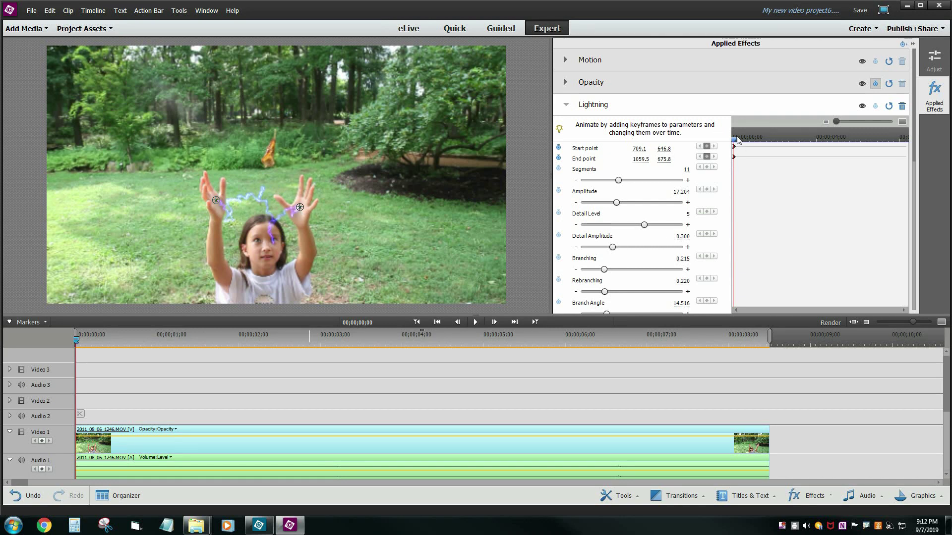
# Step: At 00;00;01;13, move the end to 1204.7, 684.1 and the start to 702.9, 626.0
pyautogui.moveTo(735, 144); pyautogui.dragTo(765, 143)
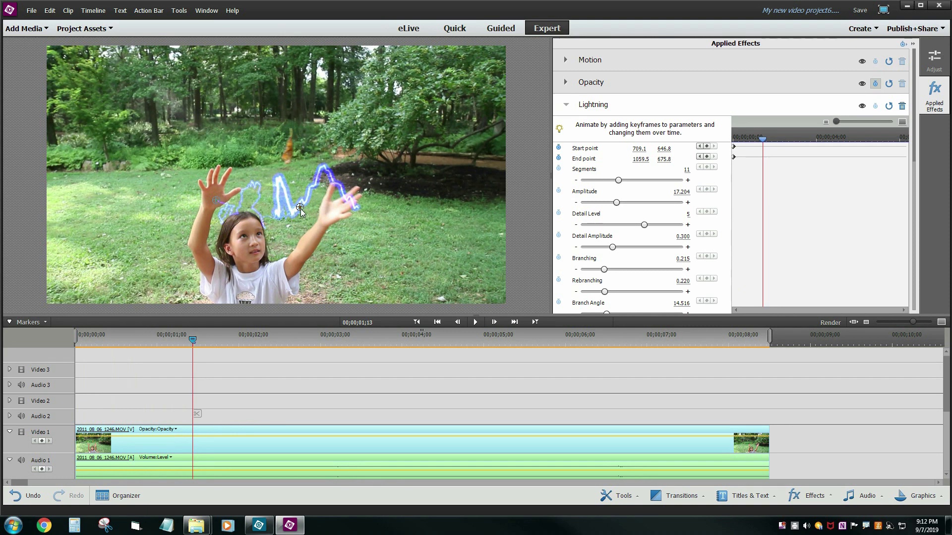
pyautogui.moveTo(301, 208); pyautogui.dragTo(335, 210)
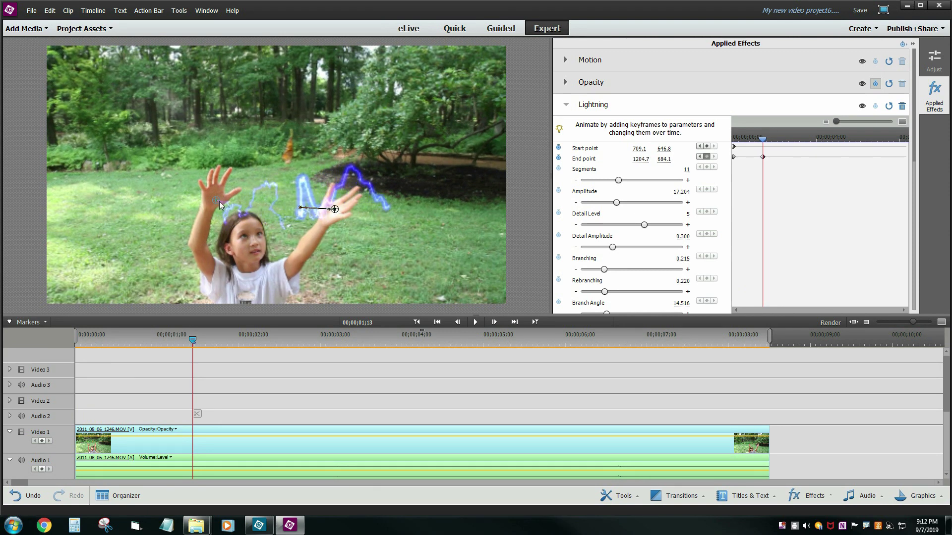
pyautogui.moveTo(218, 201); pyautogui.dragTo(216, 196)
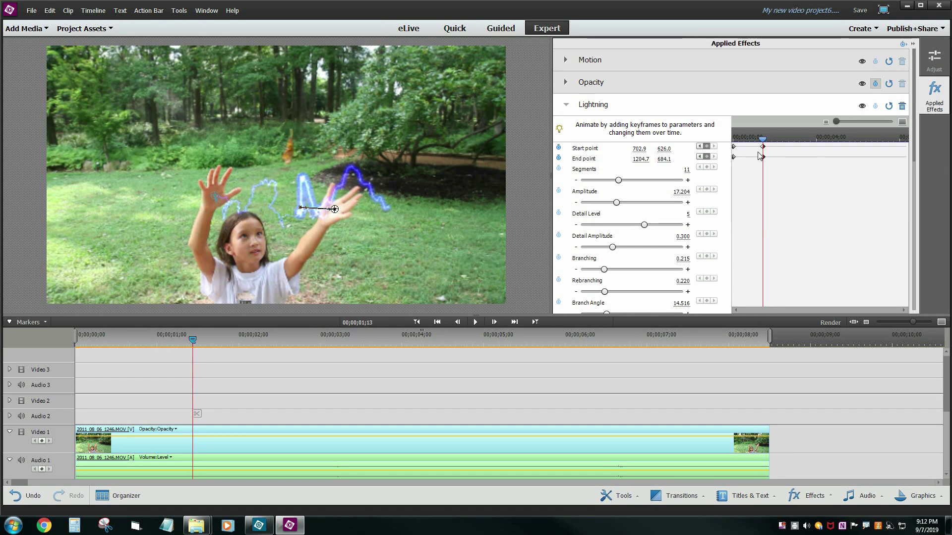
pyautogui.moveTo(762, 145)
pyautogui.mouseDown()
pyautogui.moveTo(737, 142)
pyautogui.moveTo(761, 142)
pyautogui.mouseUp()
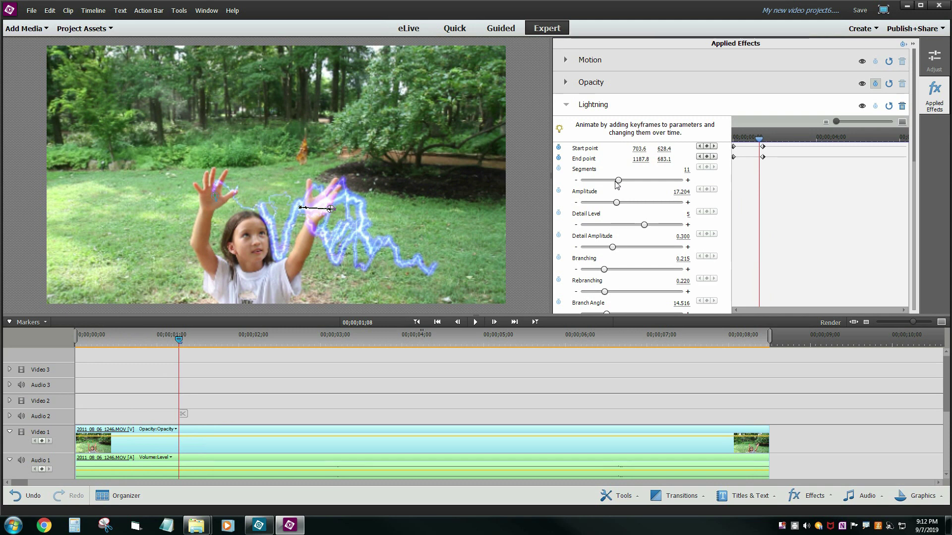
# Step: Set Lightning Segments to 3, Branch Segments to 0 and Width to 100
pyautogui.moveTo(616, 182); pyautogui.dragTo(583, 182)
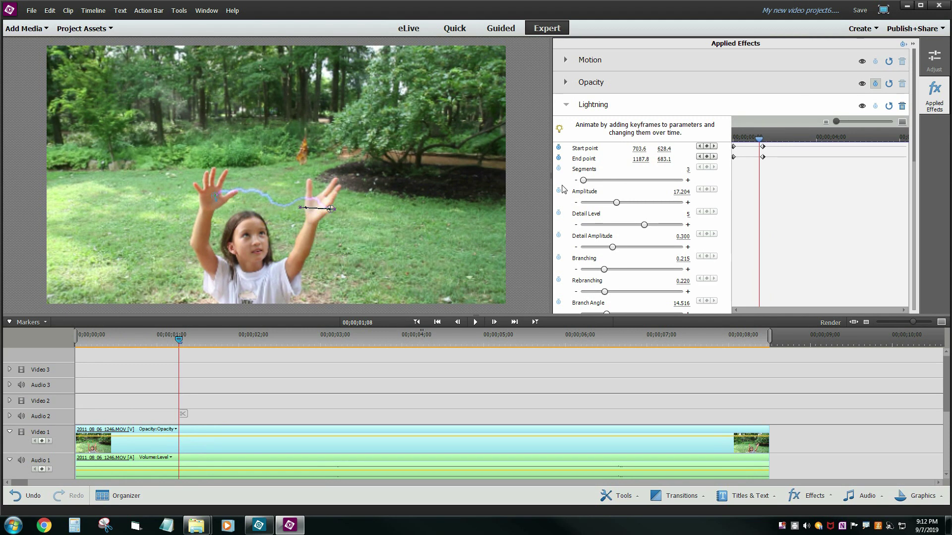
pyautogui.moveTo(761, 144); pyautogui.dragTo(740, 143)
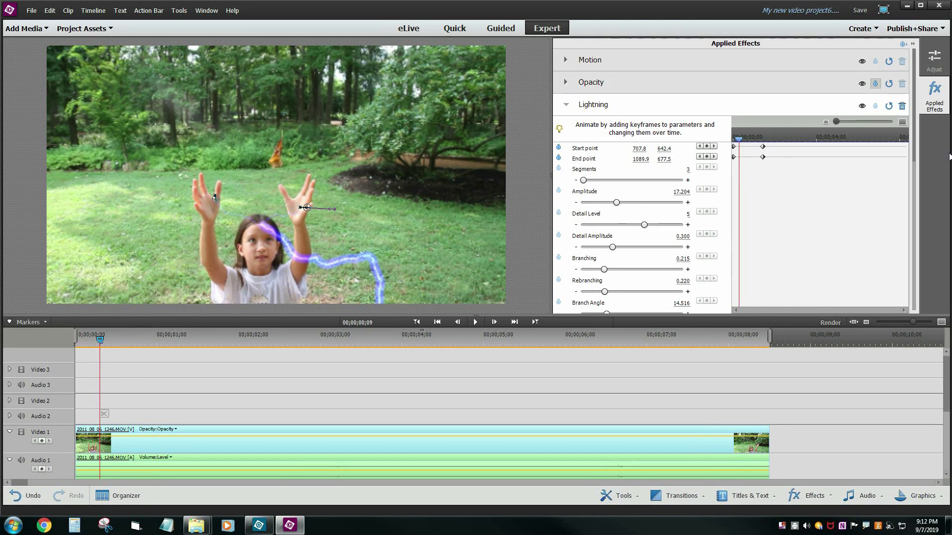
pyautogui.moveTo(914, 147); pyautogui.dragTo(914, 178)
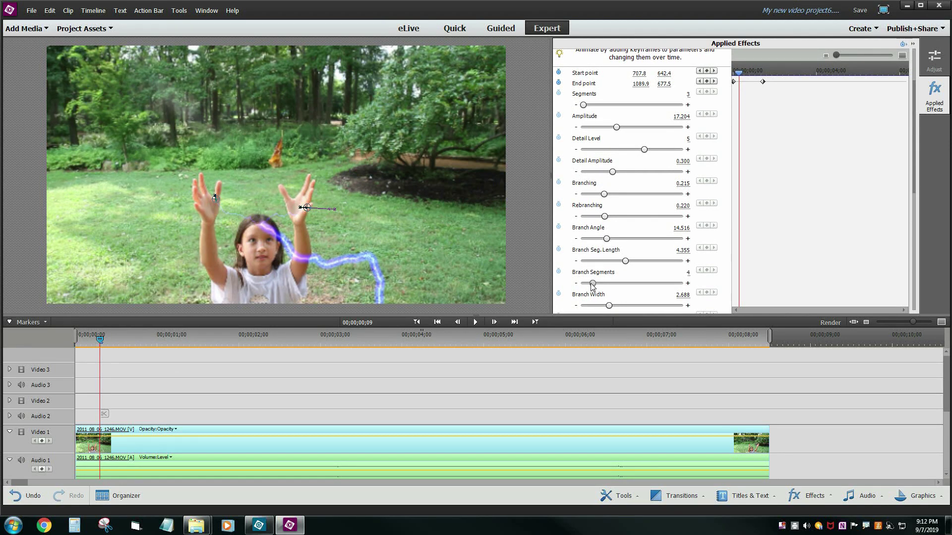
pyautogui.moveTo(592, 283); pyautogui.dragTo(585, 284)
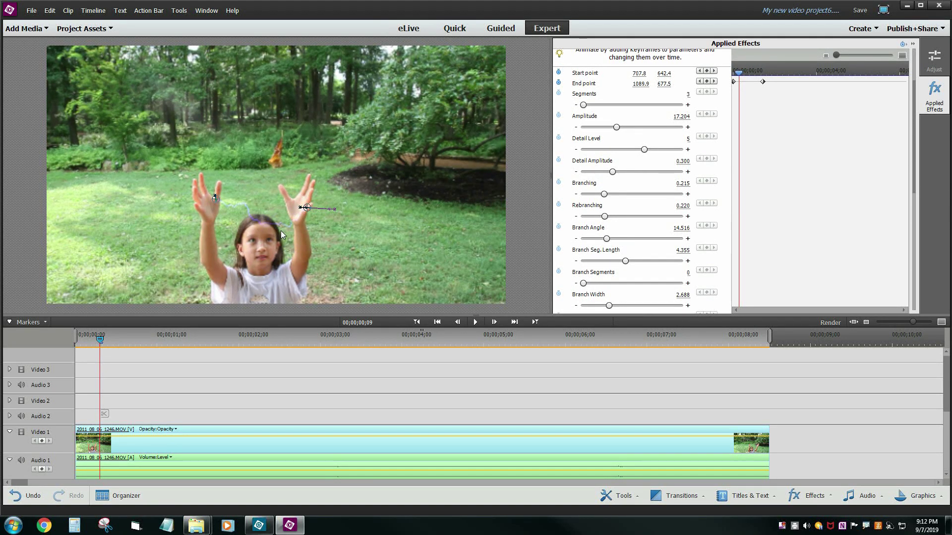
pyautogui.moveTo(918, 155); pyautogui.dragTo(895, 229)
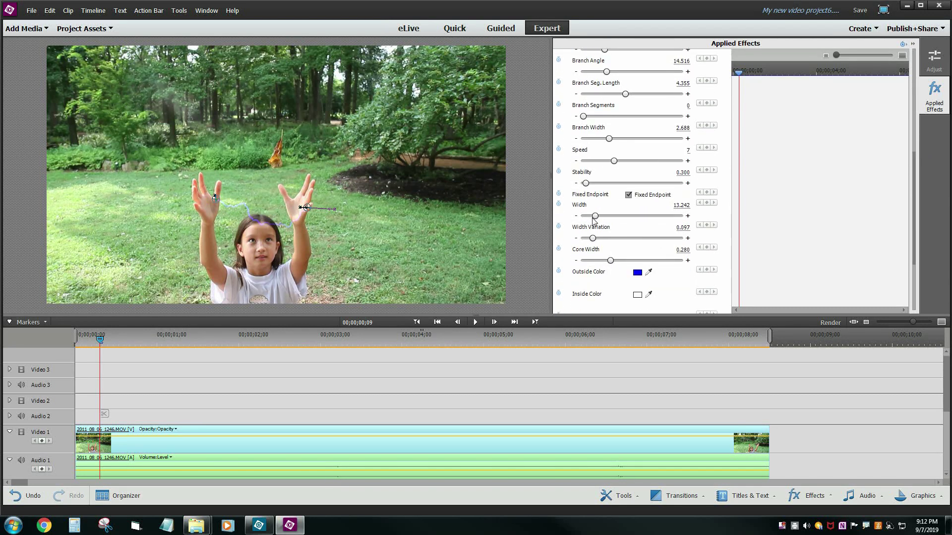
pyautogui.moveTo(595, 216); pyautogui.dragTo(593, 216)
pyautogui.moveTo(650, 220); pyautogui.dragTo(683, 222)
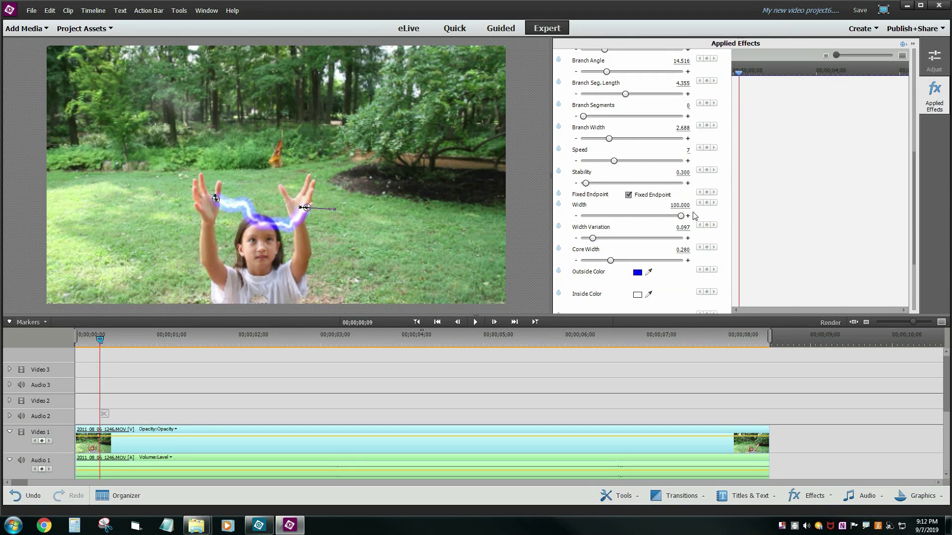
pyautogui.moveTo(916, 215); pyautogui.dragTo(879, 142)
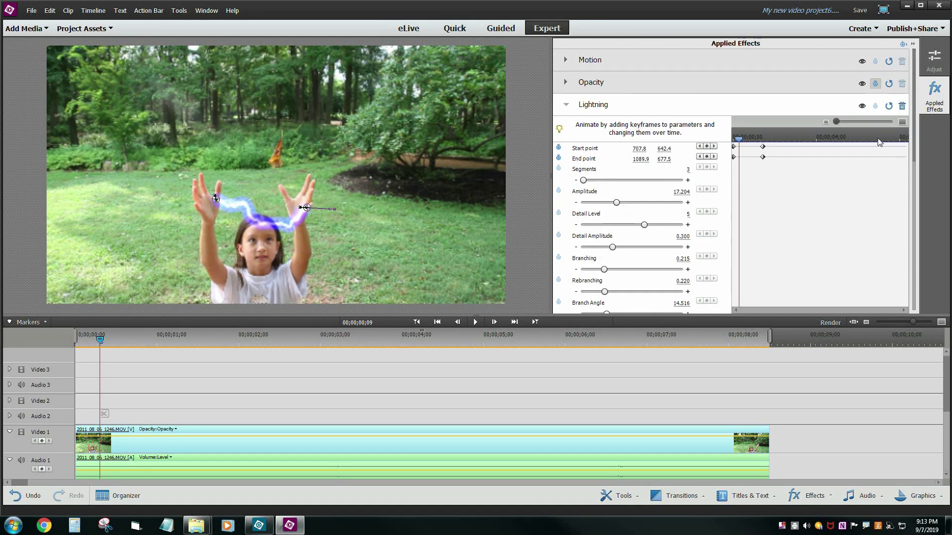
# Step: Step forward to 02;06, keeping the lightning end point on the girl's raised right hand
pyautogui.moveTo(739, 140)
pyautogui.mouseDown()
pyautogui.moveTo(764, 144)
pyautogui.moveTo(755, 143)
pyautogui.mouseUp()
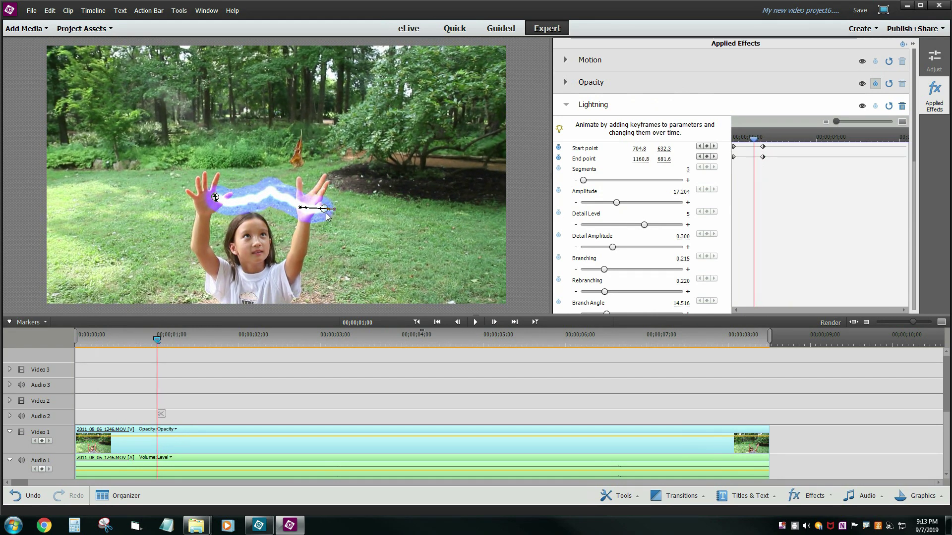
pyautogui.moveTo(324, 210); pyautogui.dragTo(311, 201)
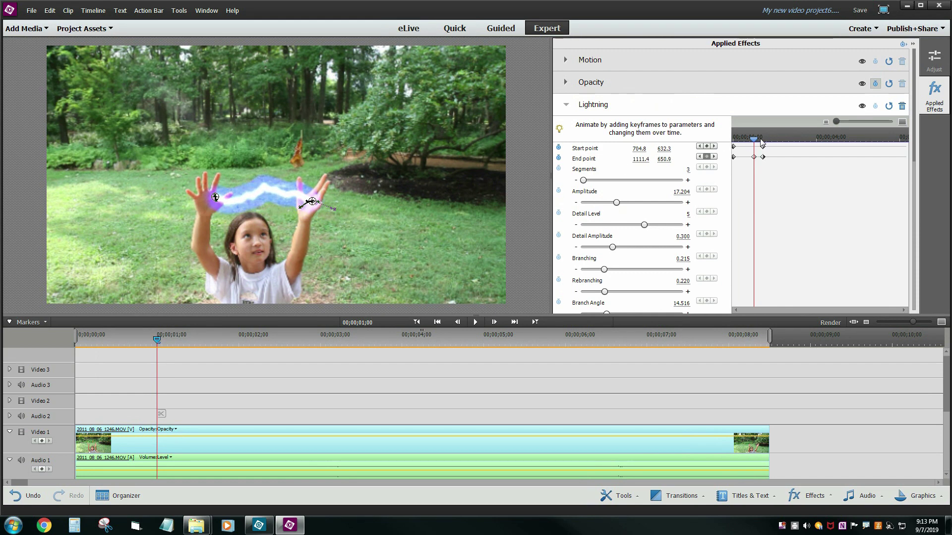
pyautogui.moveTo(754, 141)
pyautogui.mouseDown()
pyautogui.moveTo(736, 141)
pyautogui.moveTo(768, 140)
pyautogui.mouseUp()
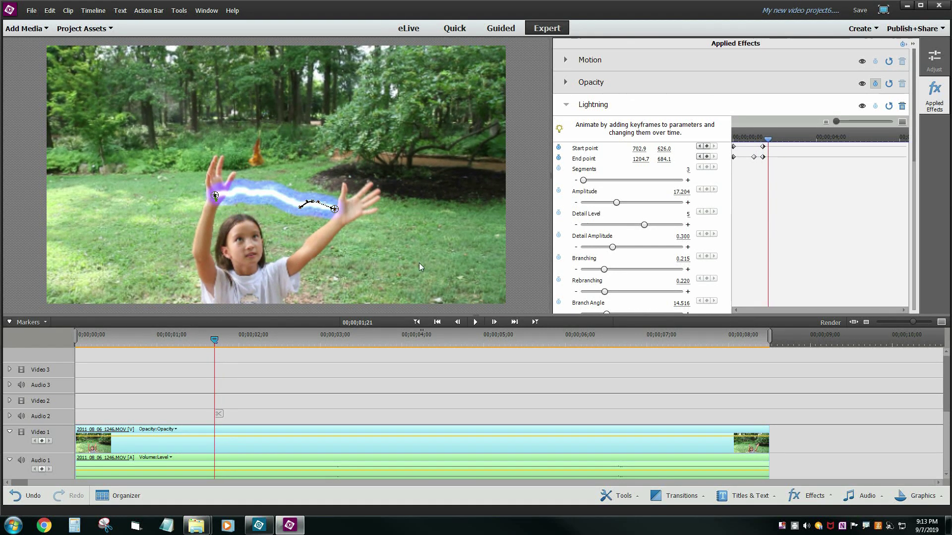
pyautogui.moveTo(335, 211); pyautogui.dragTo(356, 210)
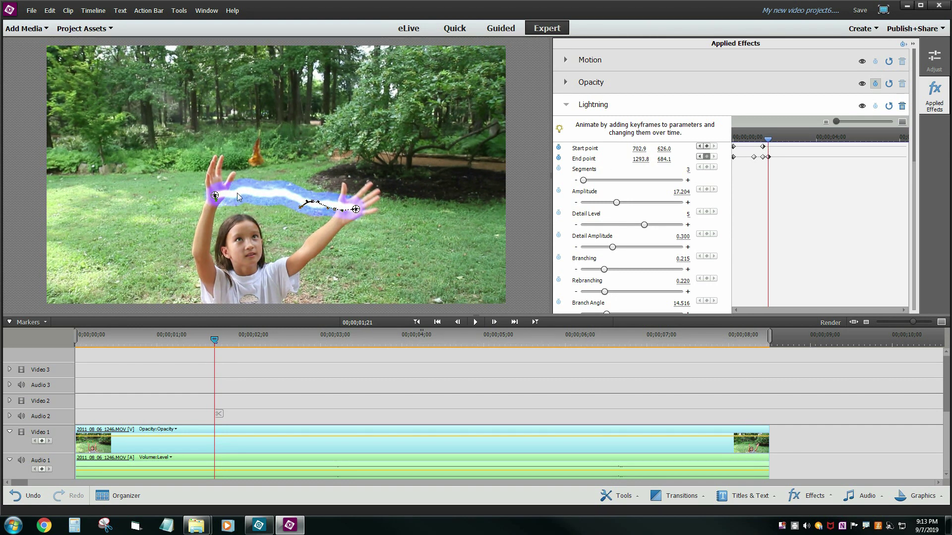
pyautogui.moveTo(770, 141); pyautogui.dragTo(778, 140)
pyautogui.moveTo(357, 214); pyautogui.dragTo(331, 186)
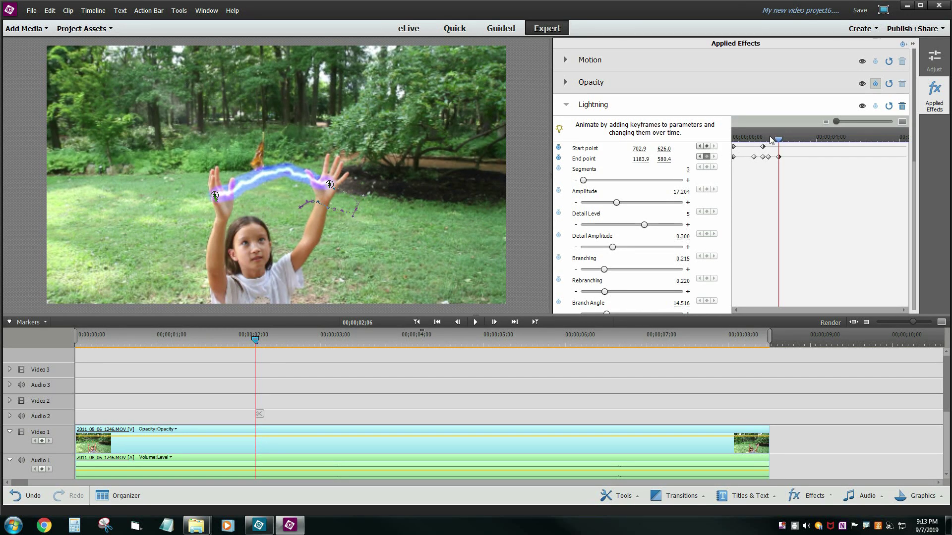
# Step: Review nearby frames and realign both lightning points on her hands at two later frames
pyautogui.moveTo(771, 140); pyautogui.dragTo(798, 144)
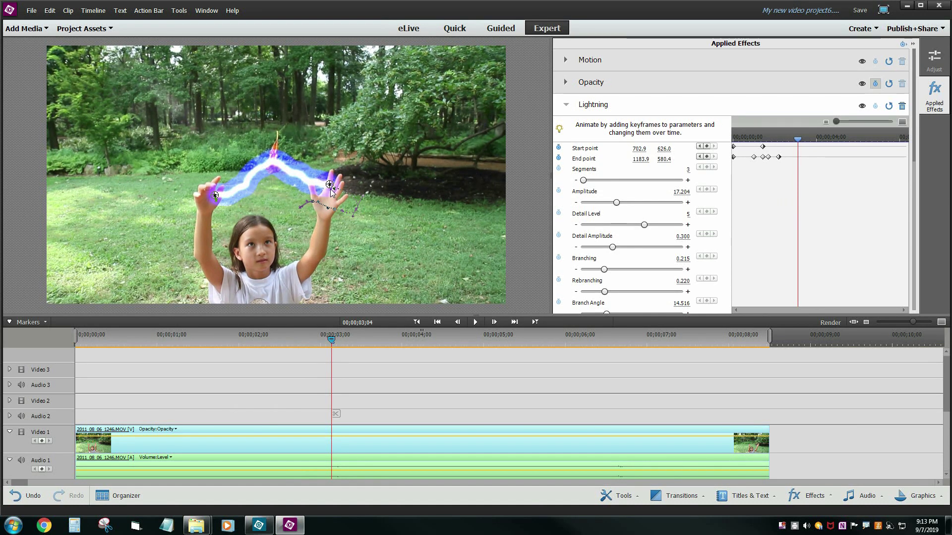
pyautogui.moveTo(329, 184); pyautogui.dragTo(330, 200)
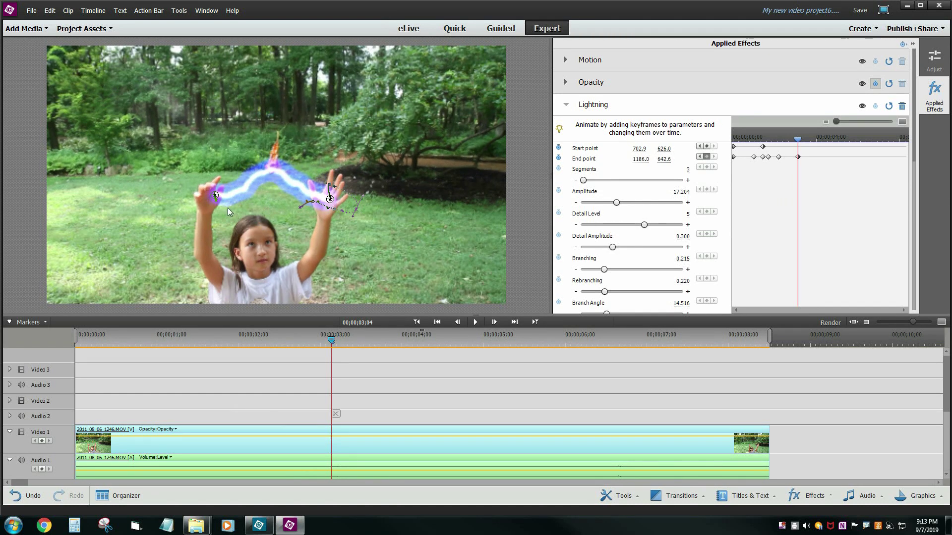
pyautogui.moveTo(214, 200); pyautogui.dragTo(206, 206)
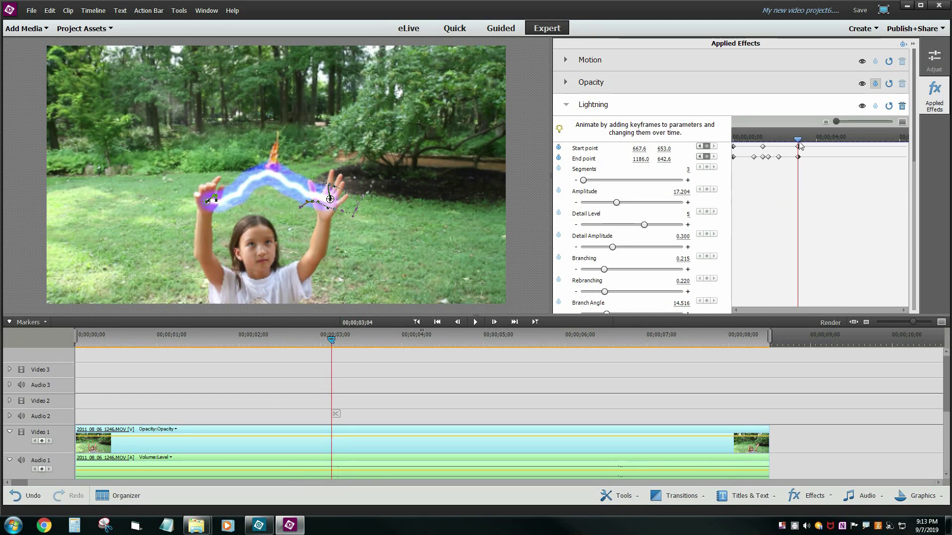
pyautogui.moveTo(799, 144); pyautogui.dragTo(817, 144)
pyautogui.moveTo(329, 200); pyautogui.dragTo(318, 213)
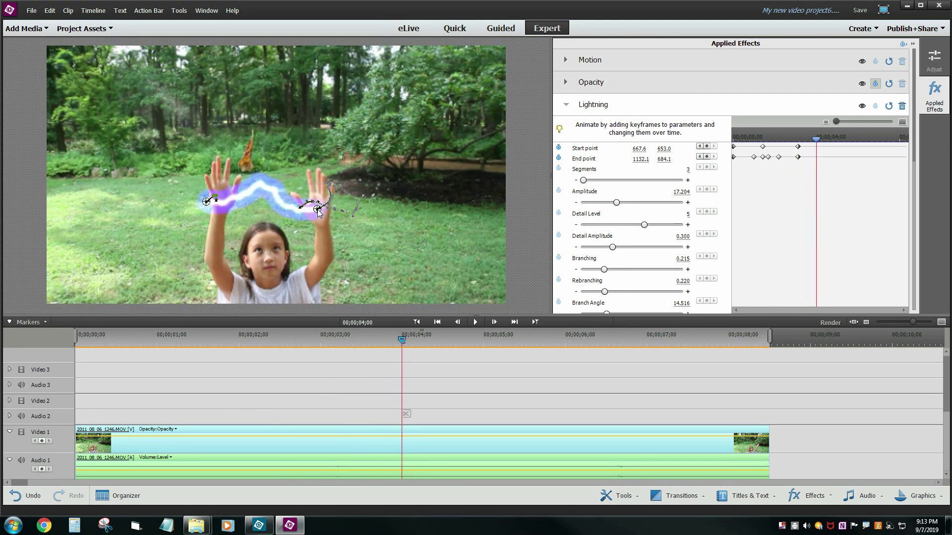
pyautogui.moveTo(206, 202); pyautogui.dragTo(226, 200)
# Step: Advance two more frames, moving the start and end points onto the left and right hands
pyautogui.moveTo(815, 144); pyautogui.dragTo(824, 142)
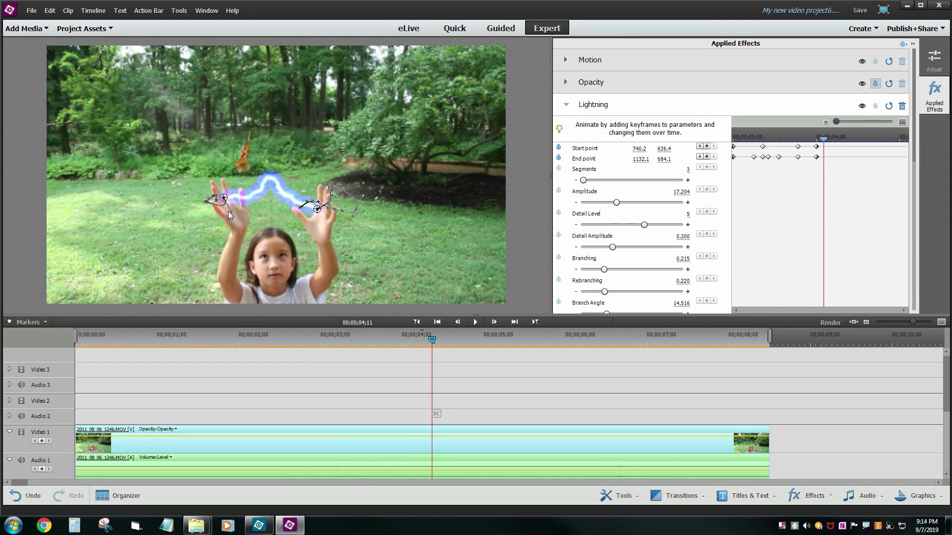
pyautogui.moveTo(224, 201); pyautogui.dragTo(233, 211)
pyautogui.moveTo(319, 210); pyautogui.dragTo(322, 222)
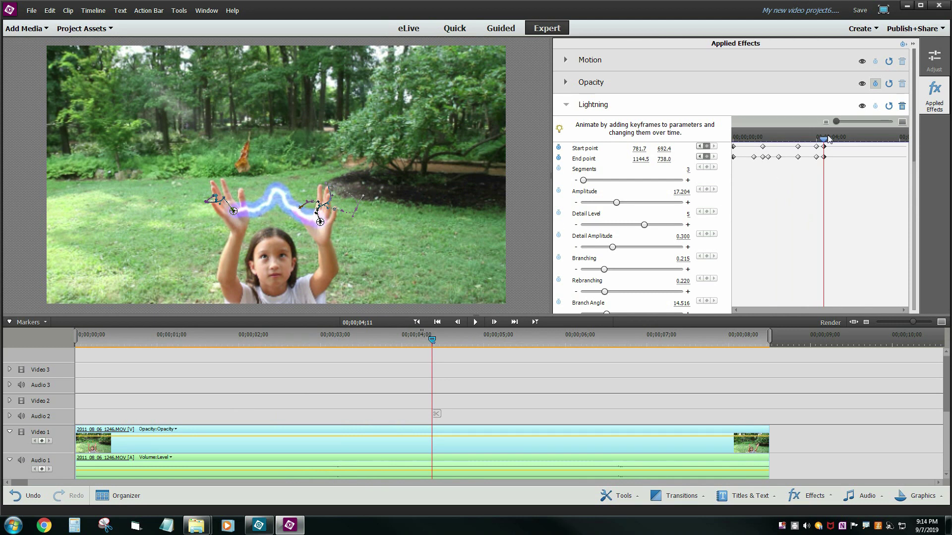
pyautogui.moveTo(824, 139); pyautogui.dragTo(836, 142)
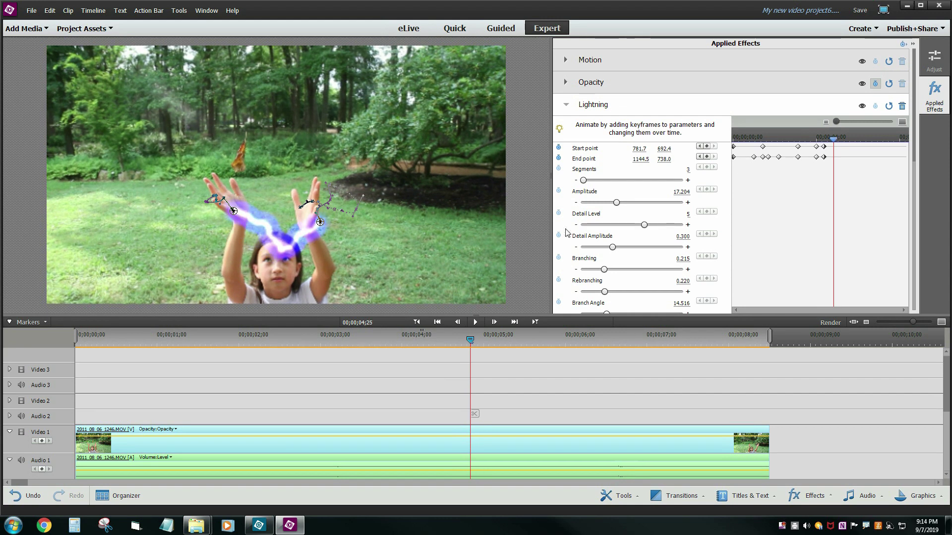
pyautogui.moveTo(319, 222); pyautogui.dragTo(305, 214)
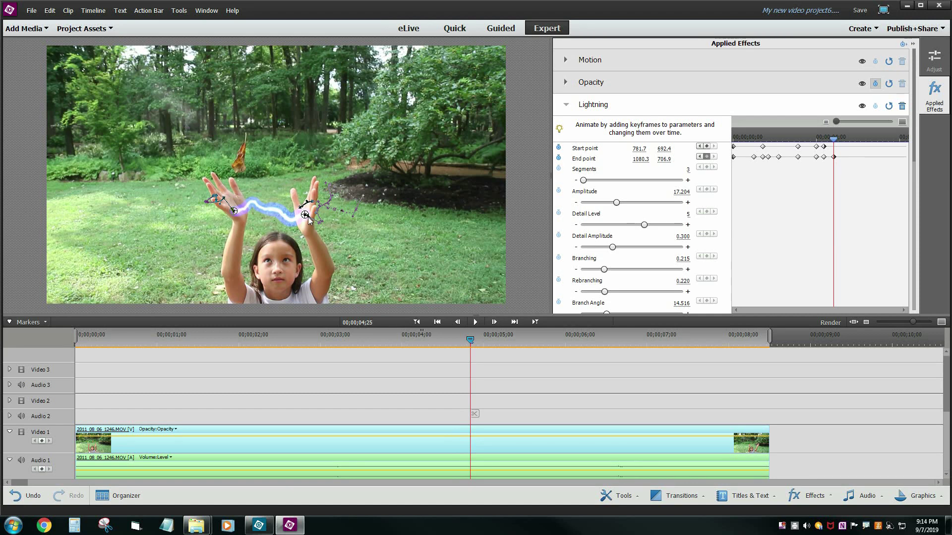
pyautogui.moveTo(234, 211); pyautogui.dragTo(236, 204)
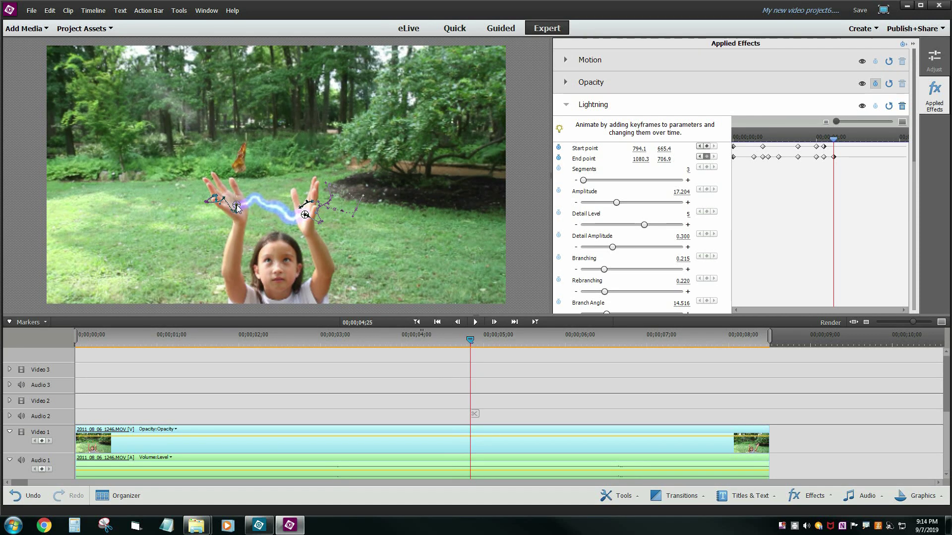
# Step: Track both raised hands at 05;13 and 05;23 by moving the start and end points up
pyautogui.moveTo(835, 142); pyautogui.dragTo(848, 142)
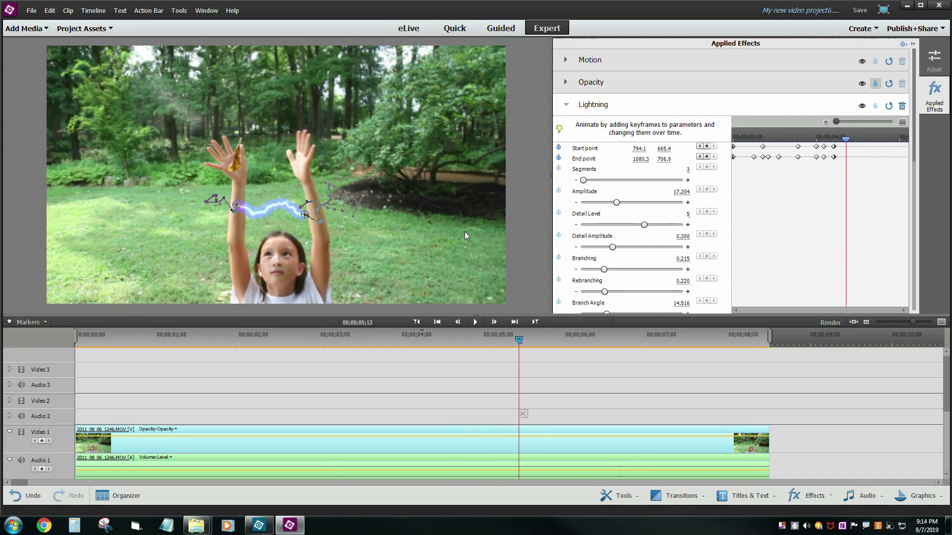
pyautogui.moveTo(300, 216); pyautogui.dragTo(300, 166)
pyautogui.moveTo(239, 210); pyautogui.dragTo(239, 166)
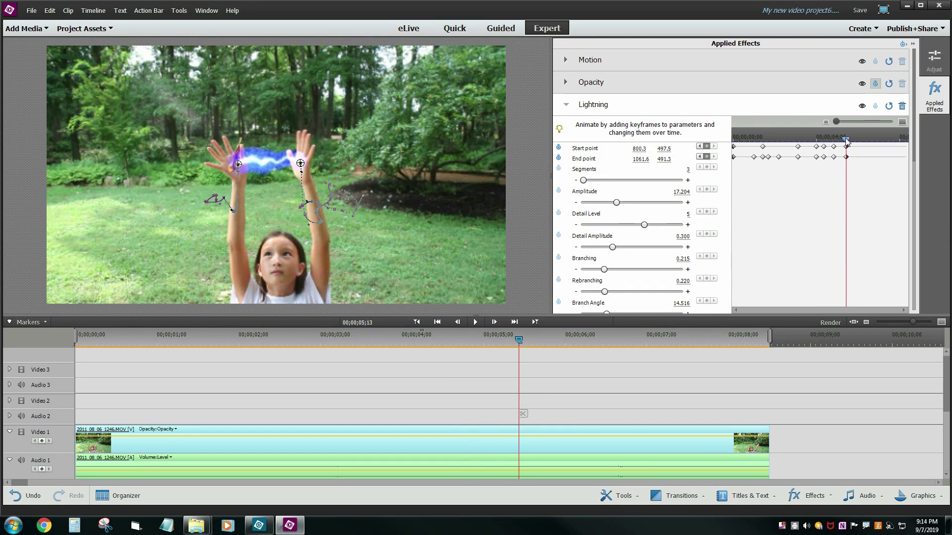
pyautogui.moveTo(847, 143); pyautogui.dragTo(853, 140)
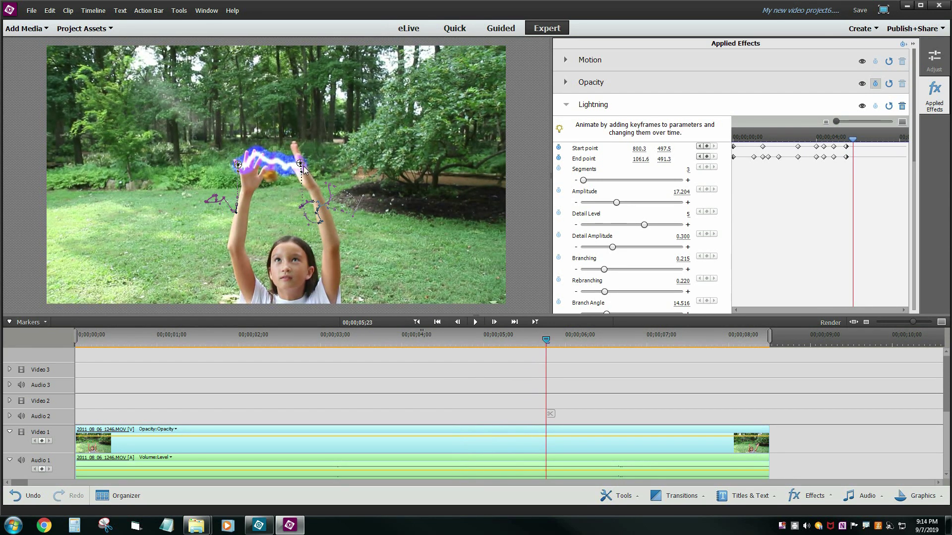
pyautogui.moveTo(302, 168); pyautogui.dragTo(300, 169)
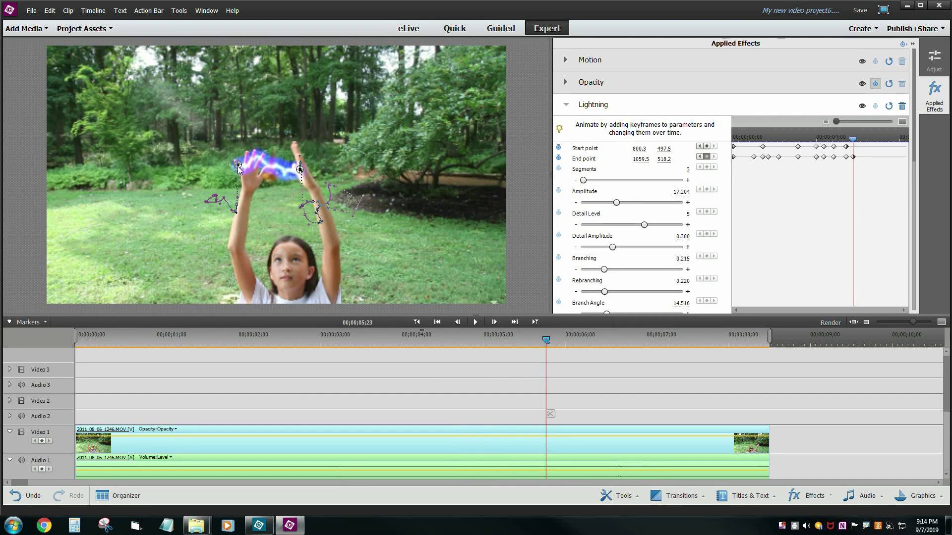
pyautogui.moveTo(239, 165); pyautogui.dragTo(251, 175)
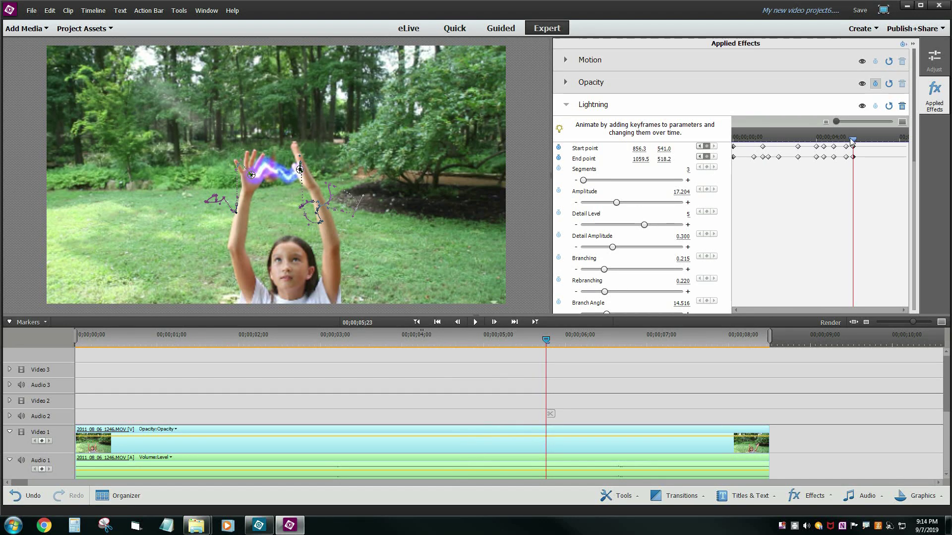
# Step: At 06;08 and 06;20, realign the end point to the right hand and the start to the left
pyautogui.moveTo(853, 141); pyautogui.dragTo(863, 141)
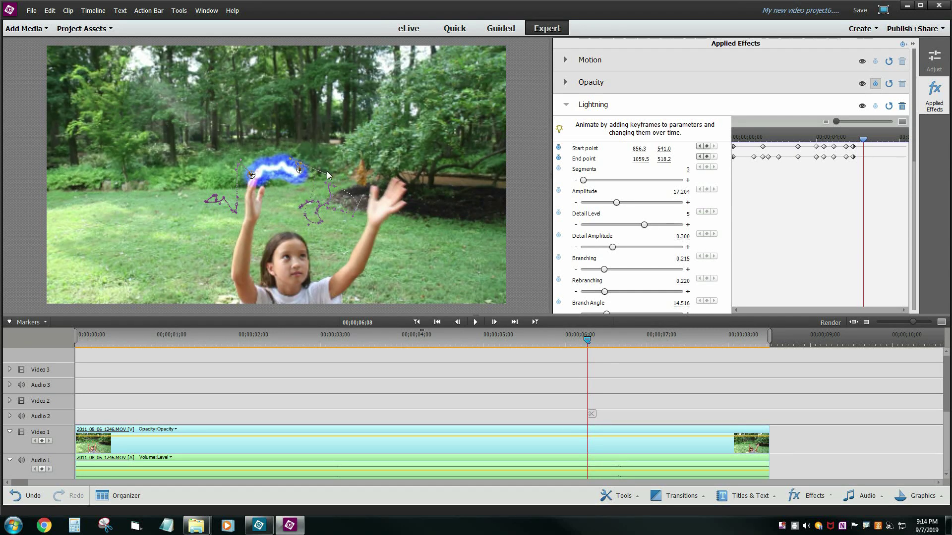
pyautogui.moveTo(300, 171); pyautogui.dragTo(379, 201)
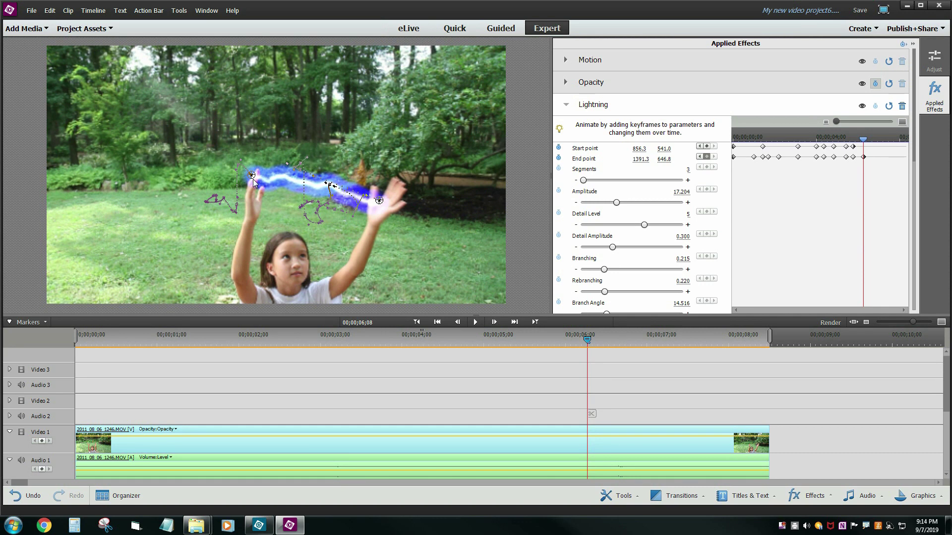
pyautogui.moveTo(254, 179); pyautogui.dragTo(257, 202)
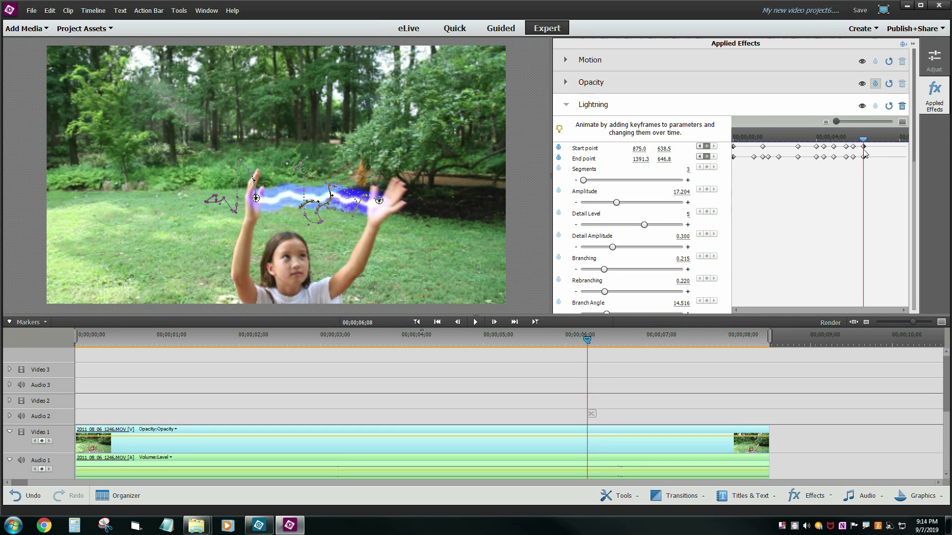
pyautogui.moveTo(864, 142); pyautogui.dragTo(872, 142)
pyautogui.moveTo(379, 201); pyautogui.dragTo(403, 224)
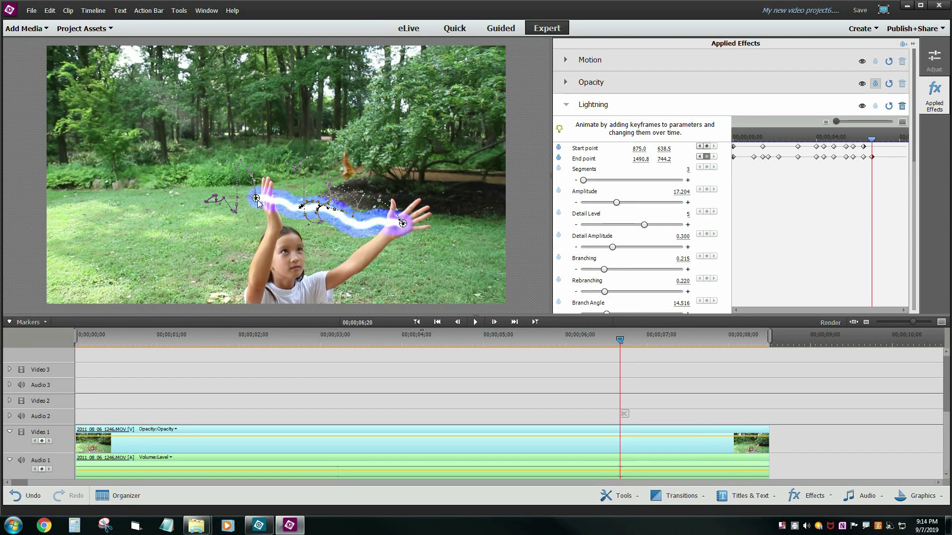
pyautogui.moveTo(257, 199); pyautogui.dragTo(278, 214)
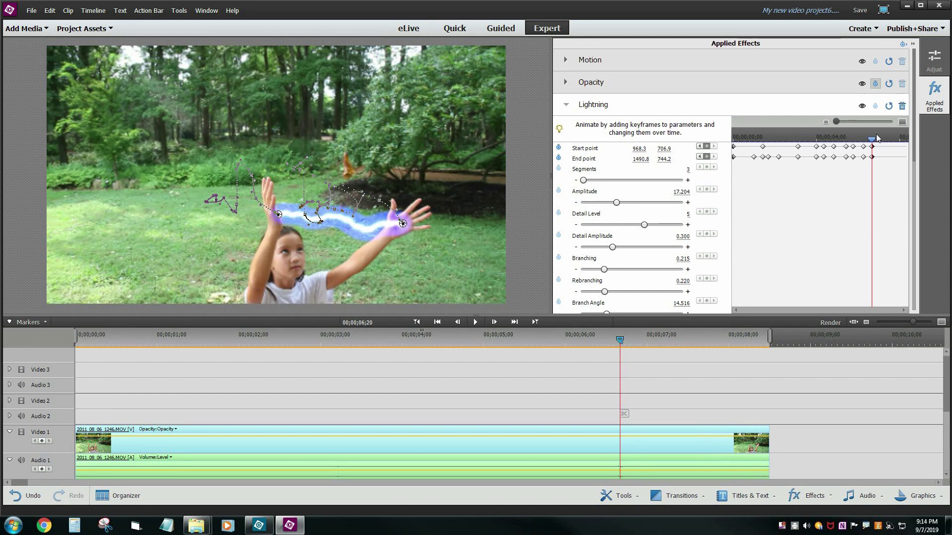
# Step: Finish tracking at 00;00;07;17, ending with start 707.0, 721.4 and end 1341.5, 717.2
pyautogui.moveTo(872, 140); pyautogui.dragTo(884, 144)
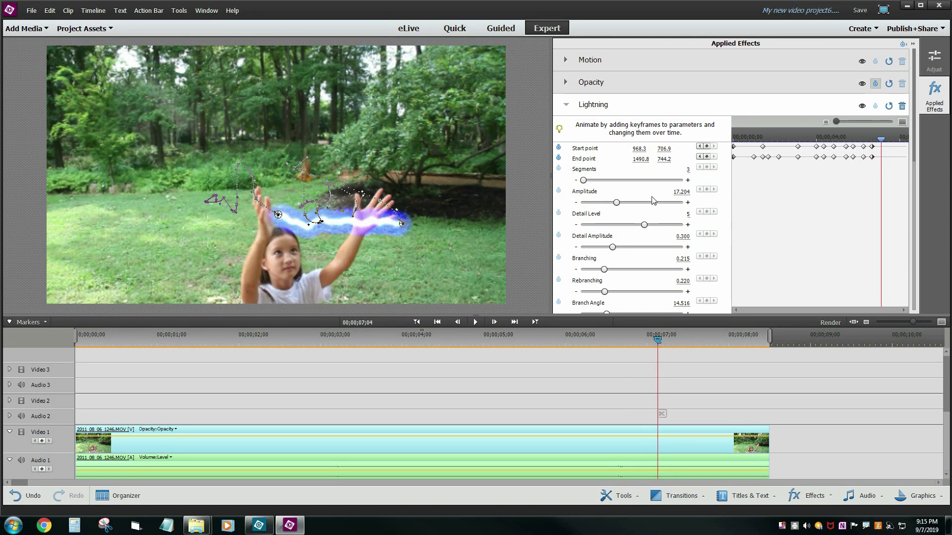
pyautogui.moveTo(402, 224); pyautogui.dragTo(367, 217)
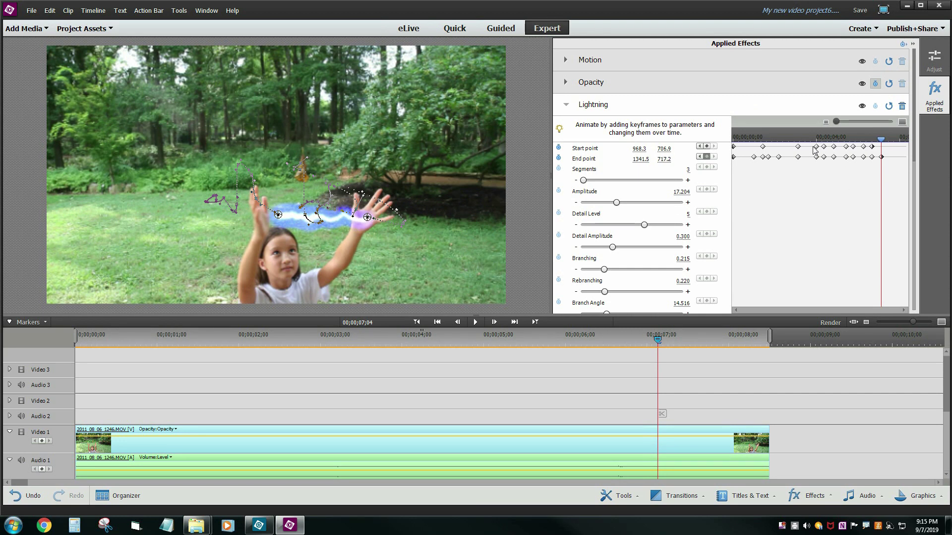
pyautogui.moveTo(280, 218); pyautogui.dragTo(261, 220)
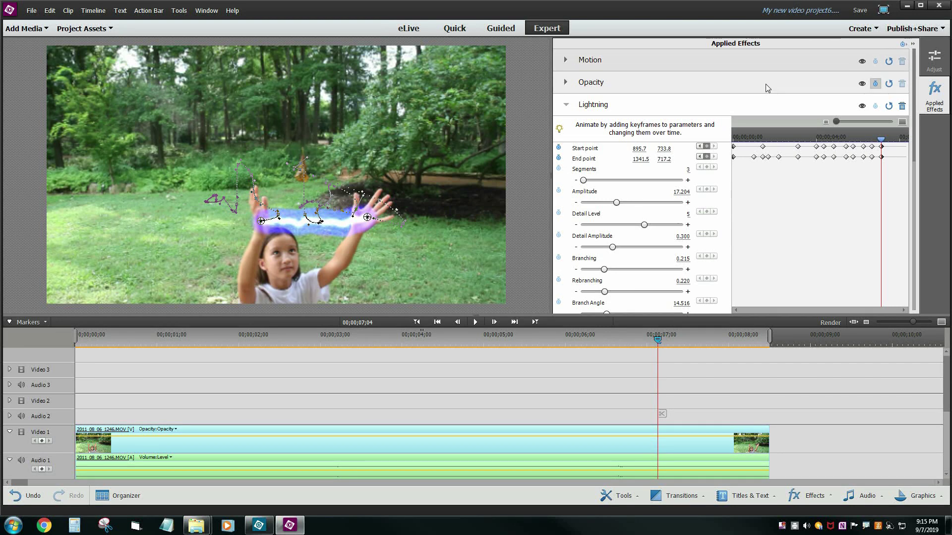
pyautogui.moveTo(882, 143); pyautogui.dragTo(890, 141)
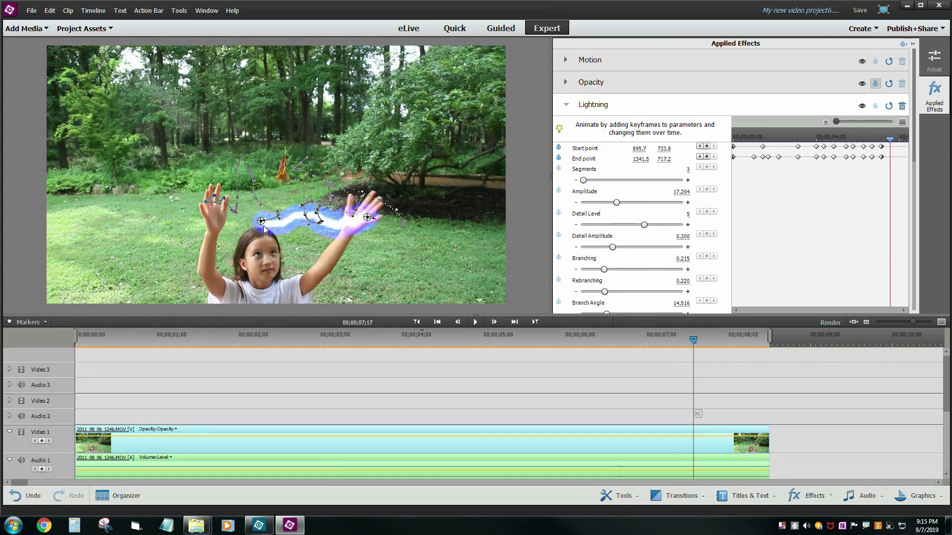
pyautogui.moveTo(262, 221); pyautogui.dragTo(217, 221)
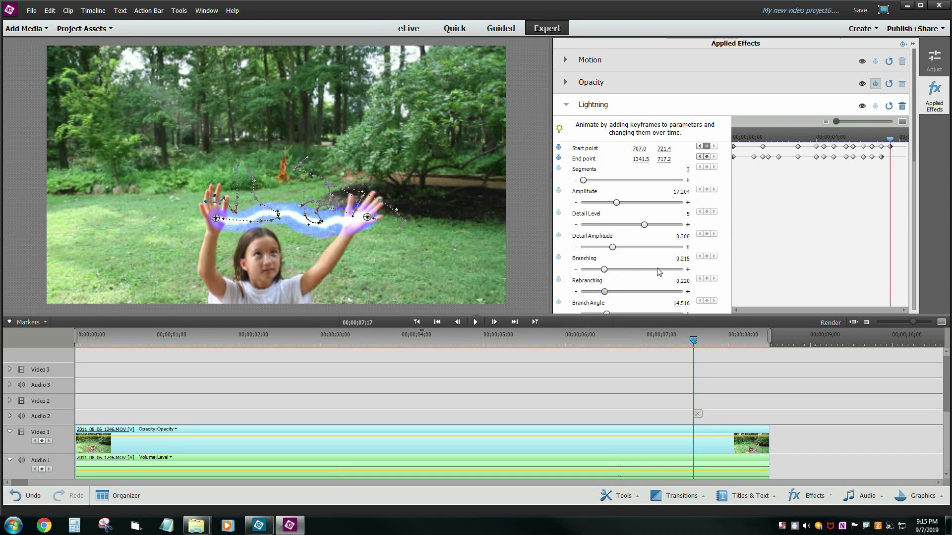
pyautogui.click(188, 335)
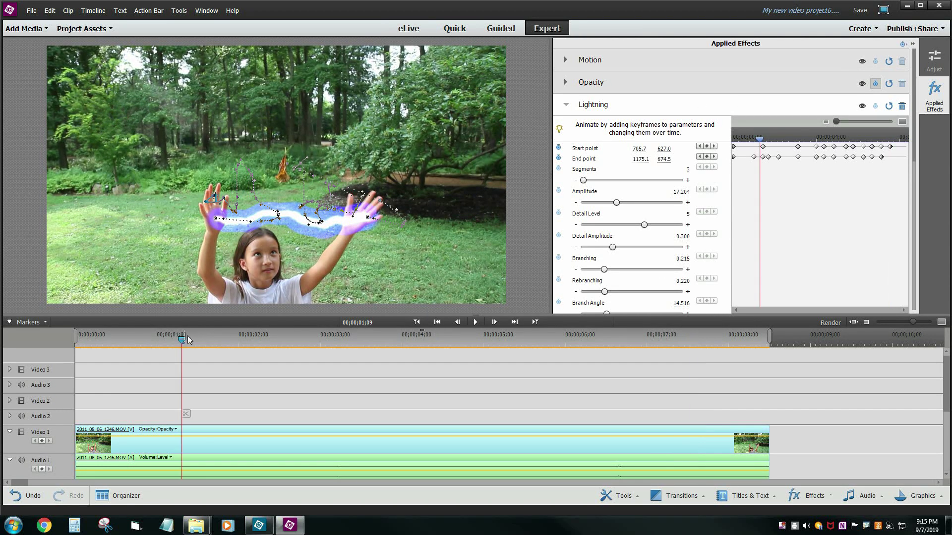
pyautogui.click(77, 337)
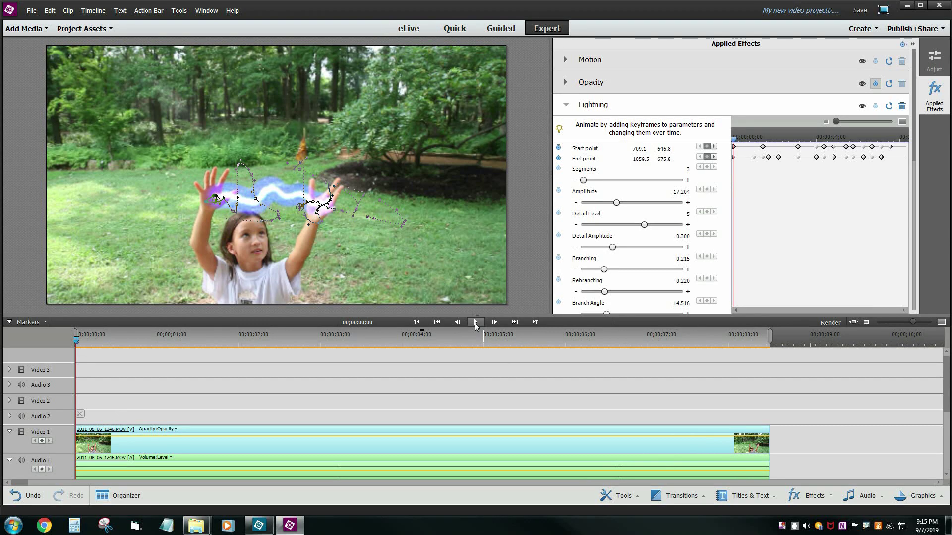
pyautogui.click(475, 323)
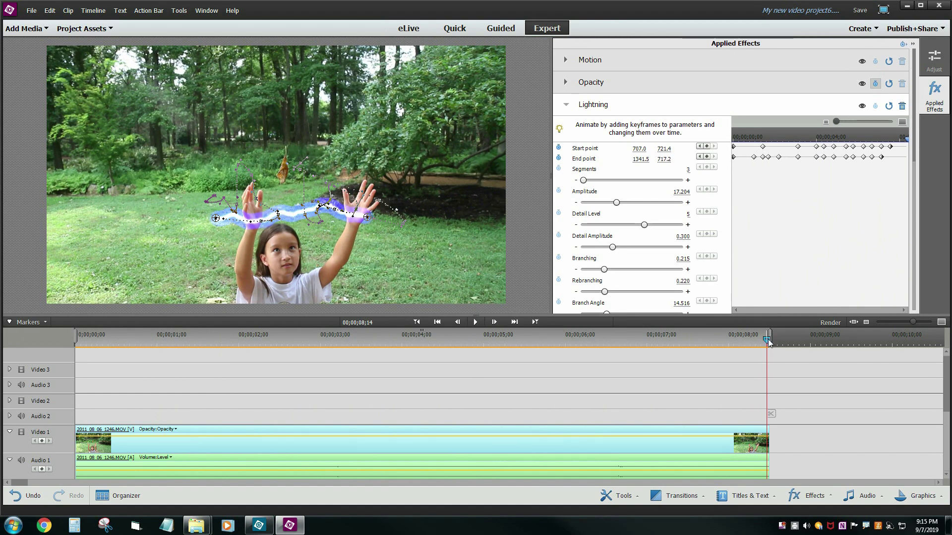
pyautogui.moveTo(768, 339); pyautogui.dragTo(84, 347)
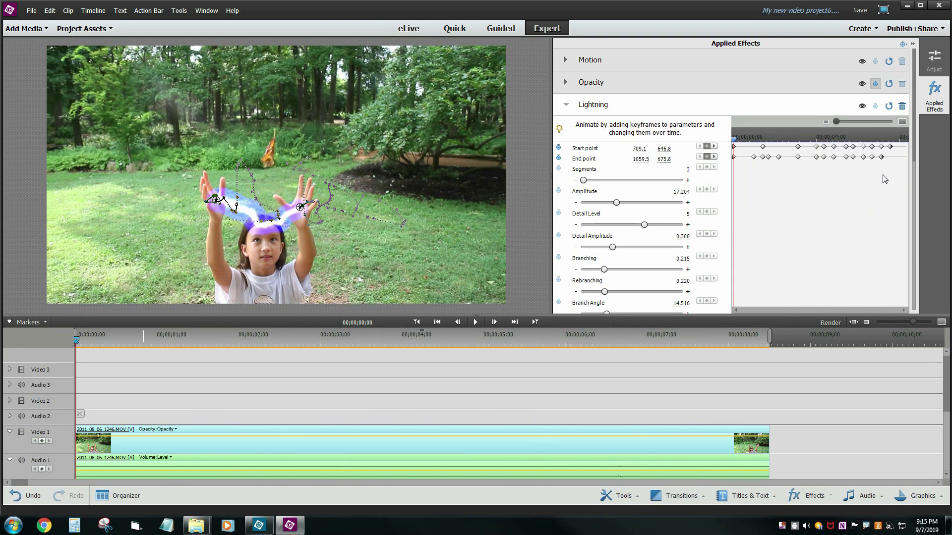
pyautogui.moveTo(914, 159); pyautogui.dragTo(912, 300)
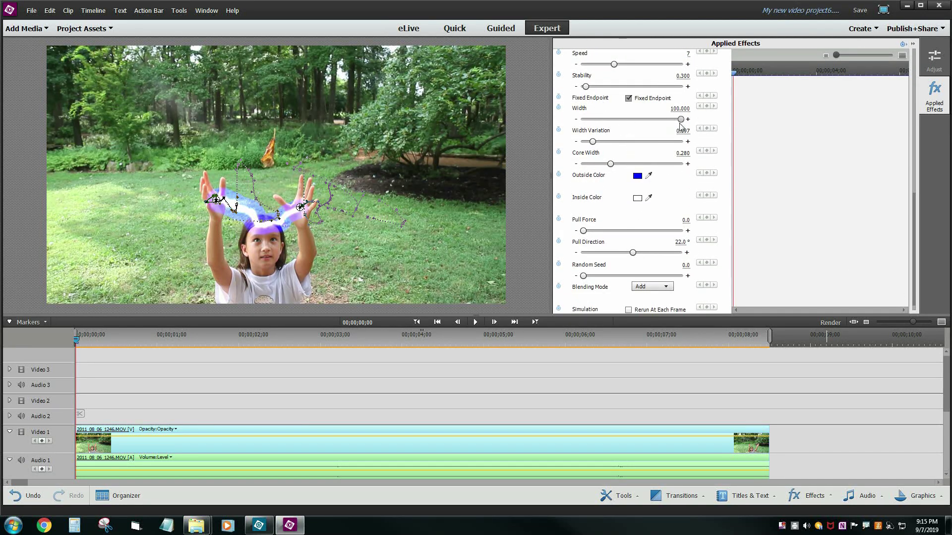
# Step: Enable Width keyframing on a thin bolt, then set widths 26.255, 54.541 and 31.811 over the first frames
pyautogui.moveTo(680, 120); pyautogui.dragTo(579, 126)
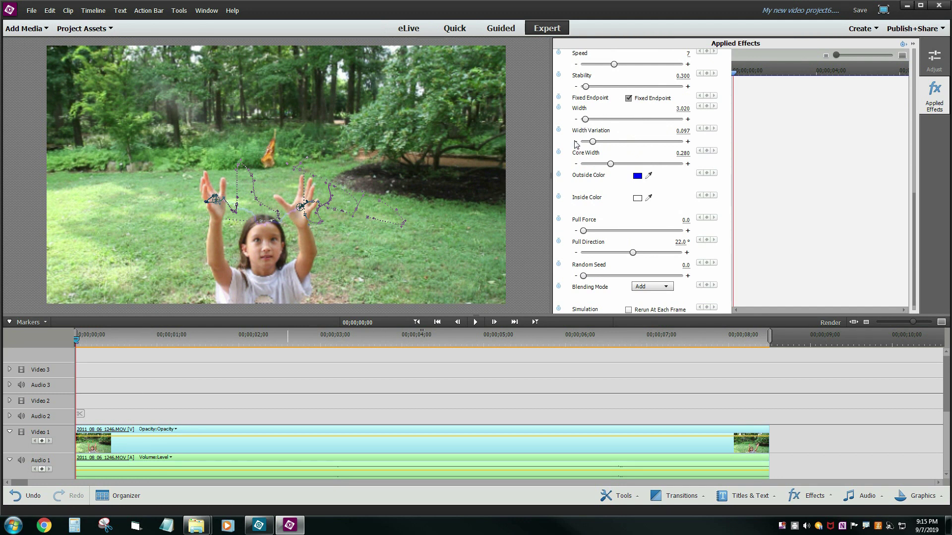
pyautogui.click(559, 107)
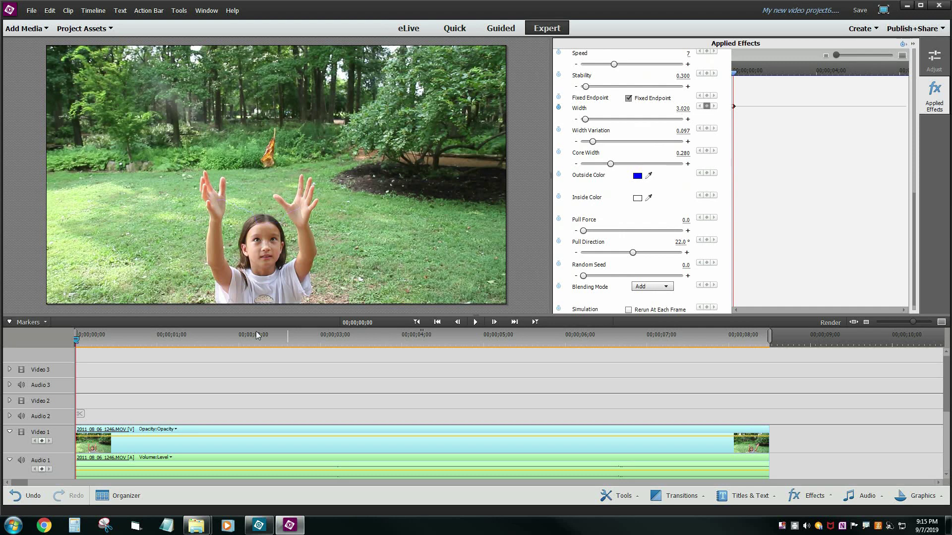
pyautogui.moveTo(76, 341); pyautogui.dragTo(144, 342)
pyautogui.moveTo(585, 119); pyautogui.dragTo(608, 119)
pyautogui.moveTo(148, 341); pyautogui.dragTo(182, 341)
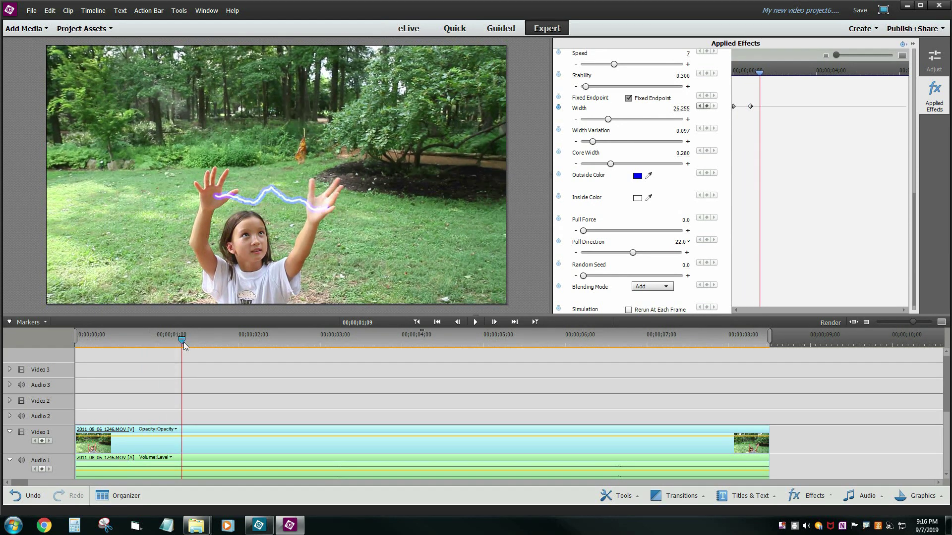
pyautogui.moveTo(612, 119); pyautogui.dragTo(636, 119)
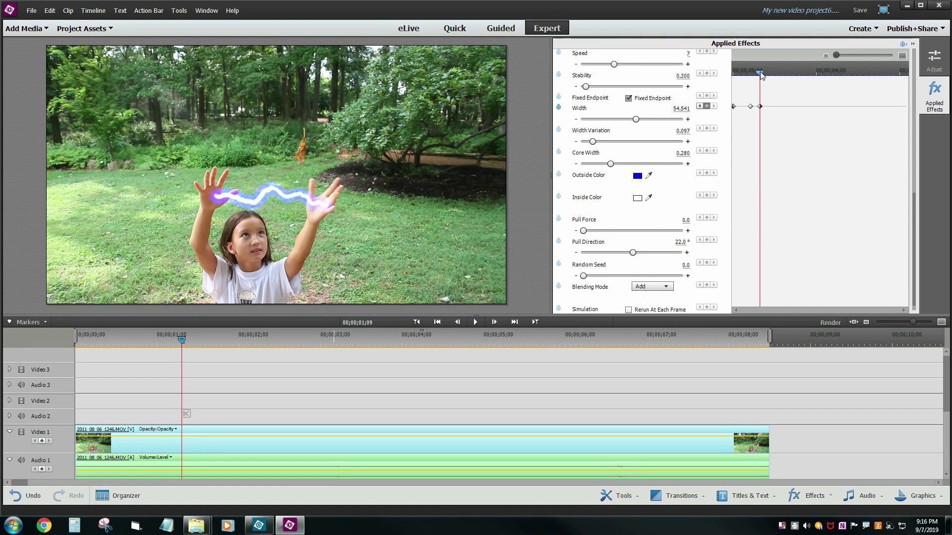
pyautogui.press('Right')
pyautogui.press('Right')
pyautogui.press('Right')
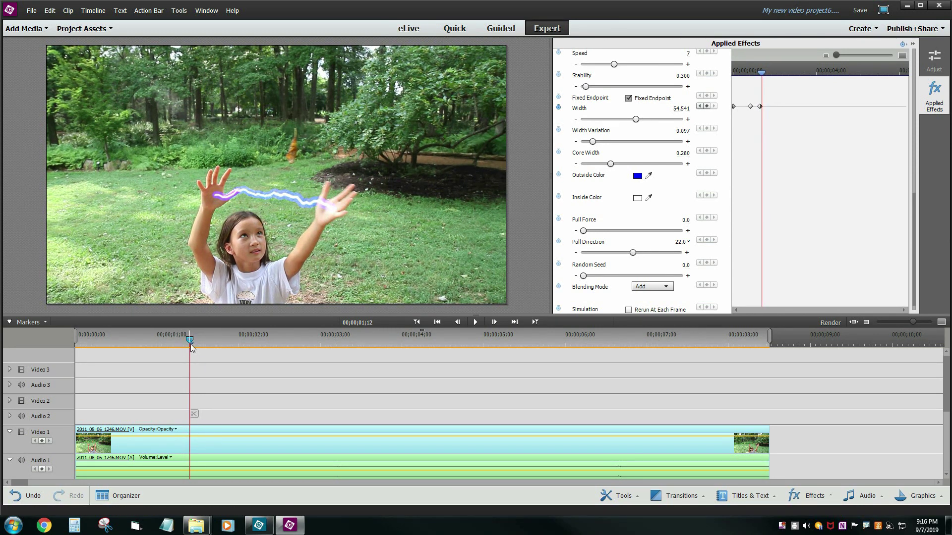
pyautogui.moveTo(636, 120); pyautogui.dragTo(613, 120)
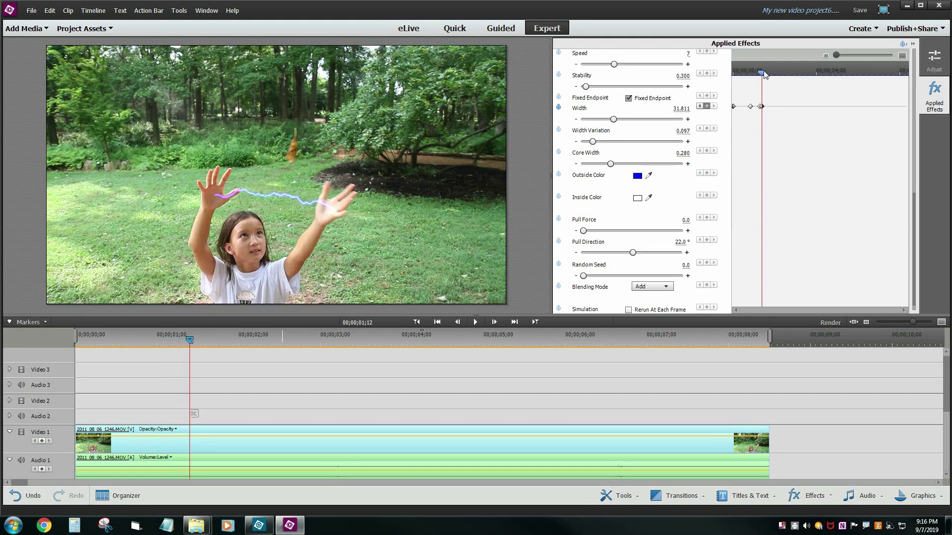
# Step: Keyframe further widths: 37.367, 74.745 at 02;07, 44.439 at 02;10, 17.668, then 28.781
pyautogui.moveTo(765, 75)
pyautogui.mouseDown()
pyautogui.moveTo(750, 75)
pyautogui.moveTo(781, 80)
pyautogui.mouseUp()
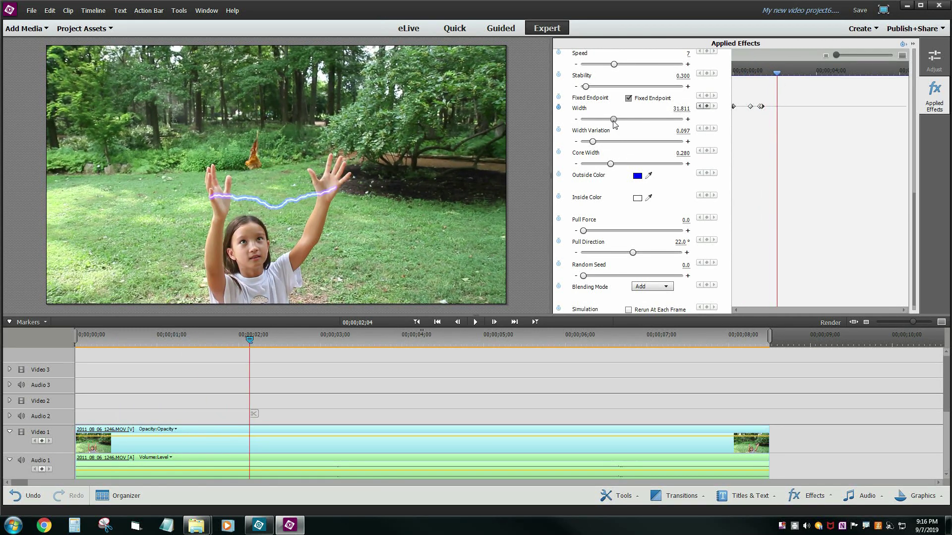
pyautogui.moveTo(613, 120); pyautogui.dragTo(618, 119)
pyautogui.click(778, 73)
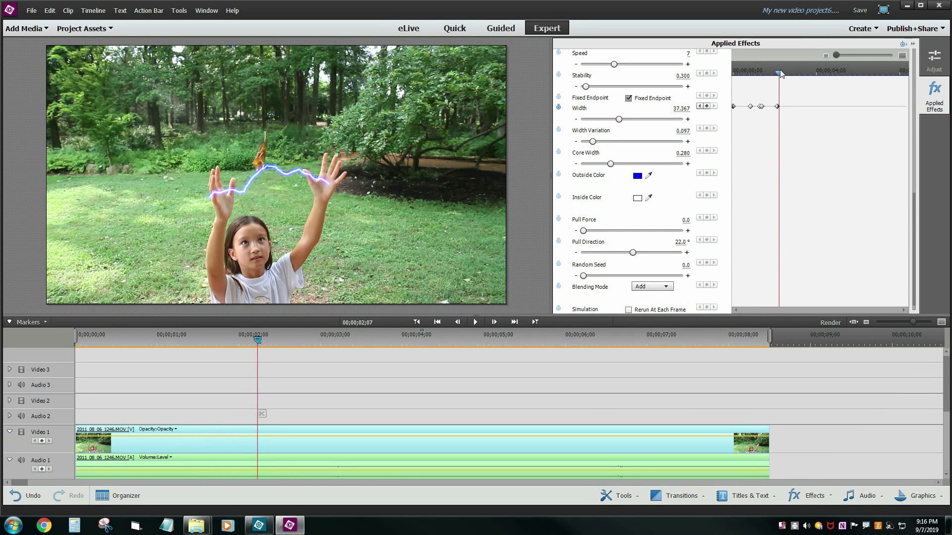
pyautogui.moveTo(619, 119); pyautogui.dragTo(657, 122)
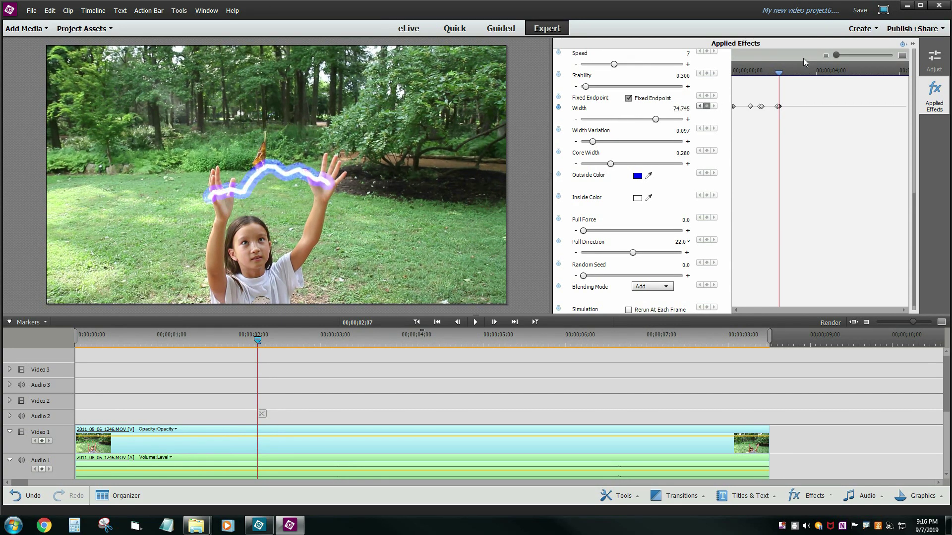
pyautogui.moveTo(778, 74); pyautogui.dragTo(781, 74)
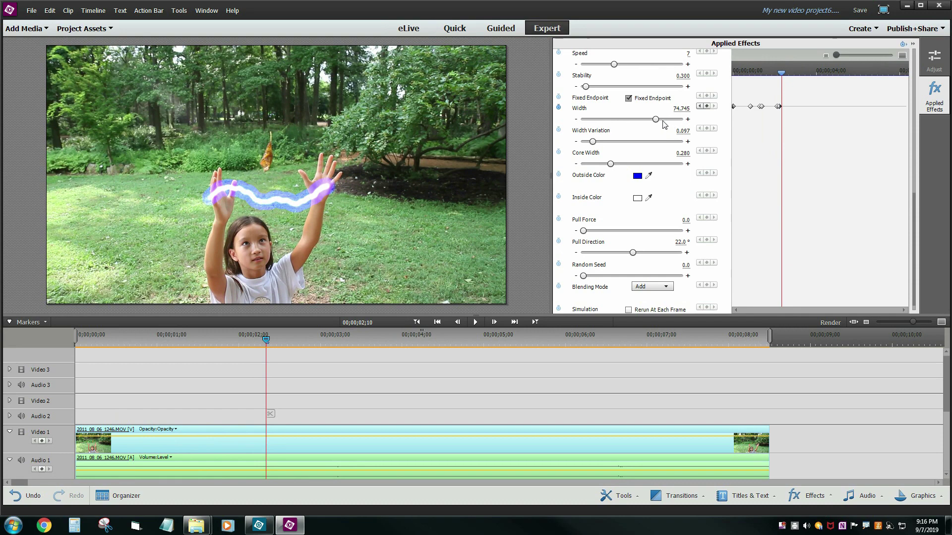
pyautogui.moveTo(656, 119); pyautogui.dragTo(624, 123)
pyautogui.moveTo(782, 73); pyautogui.dragTo(829, 77)
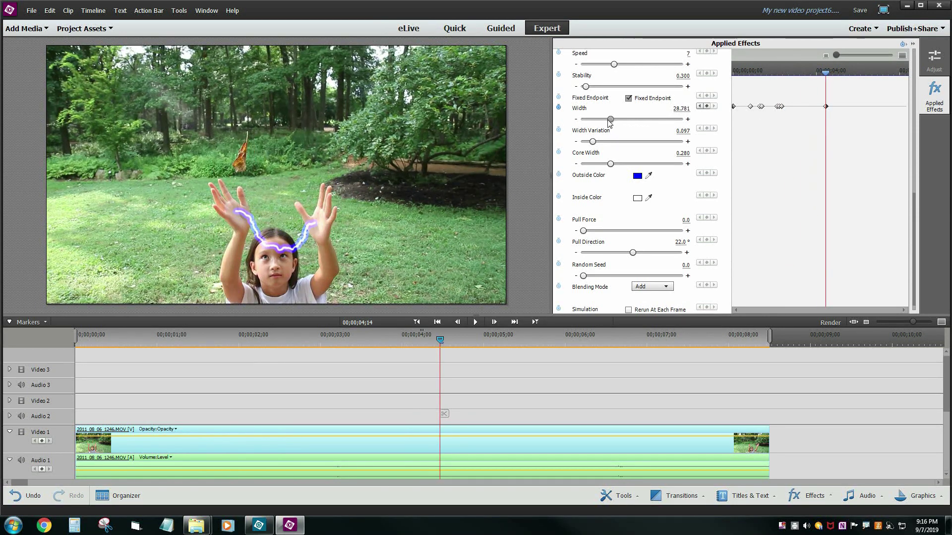
pyautogui.moveTo(611, 119); pyautogui.dragTo(599, 120)
pyautogui.moveTo(826, 73); pyautogui.dragTo(858, 74)
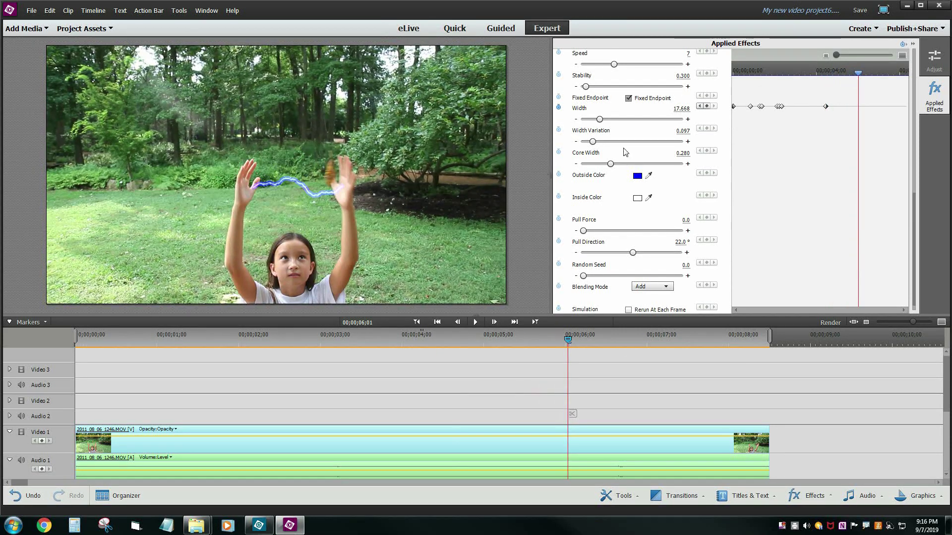
pyautogui.moveTo(599, 119); pyautogui.dragTo(610, 120)
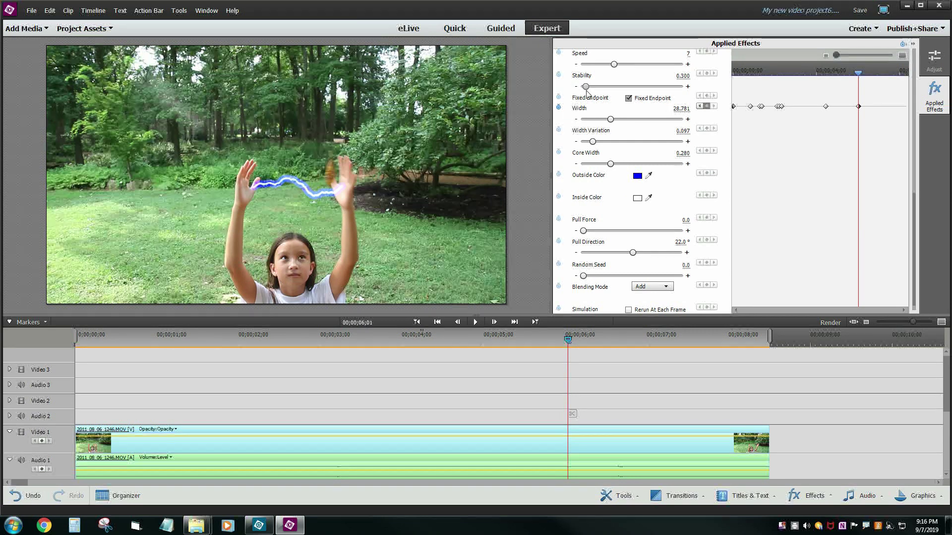
# Step: Set Lightning Stability to 2.755, Amplitude to 29.082 and Detail Level to 7, then rewind to the clip start
pyautogui.moveTo(585, 88); pyautogui.dragTo(611, 87)
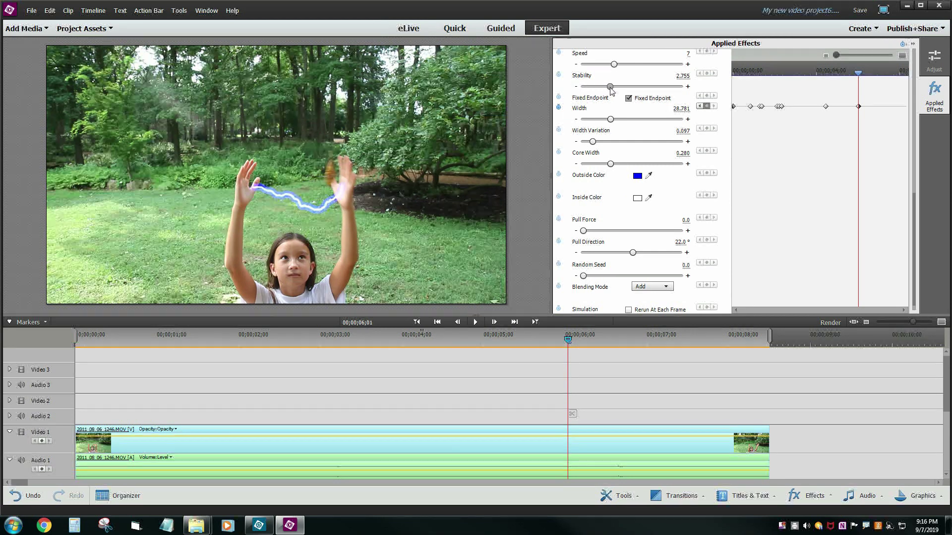
pyautogui.scroll(10, 640, 165)
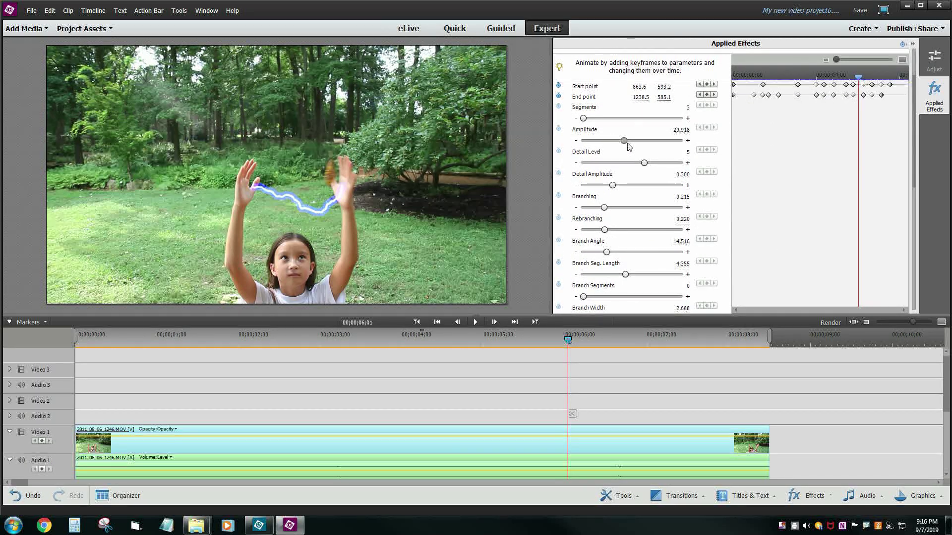
pyautogui.moveTo(624, 141); pyautogui.dragTo(640, 141)
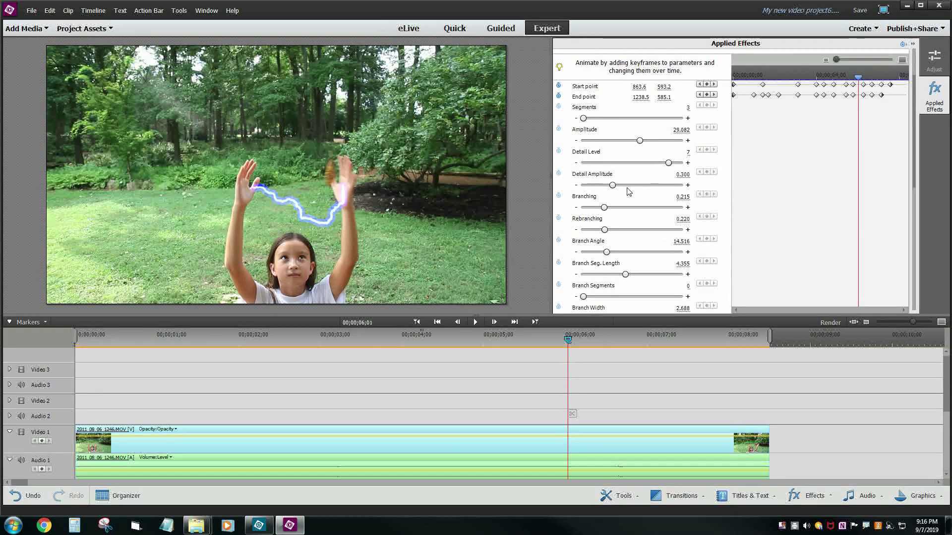
pyautogui.moveTo(343, 345); pyautogui.dragTo(78, 348)
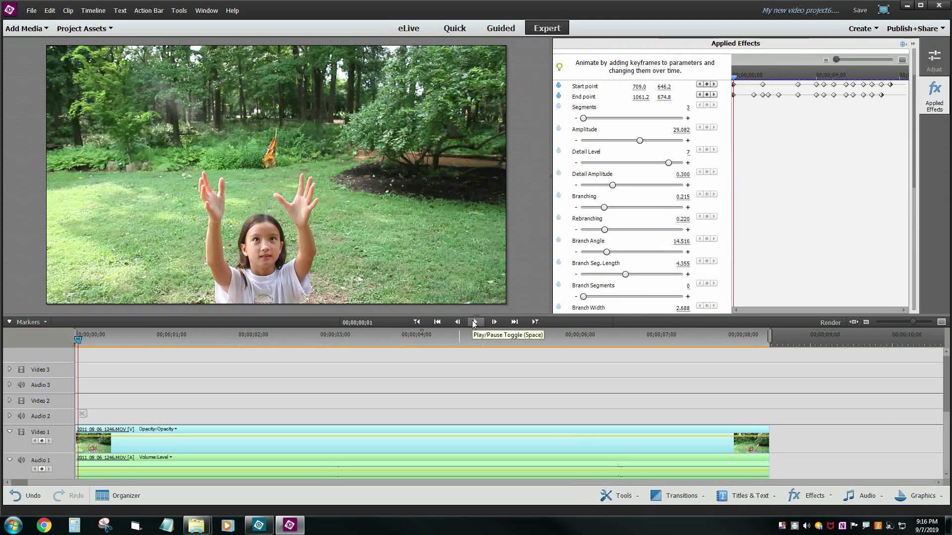
pyautogui.click(474, 322)
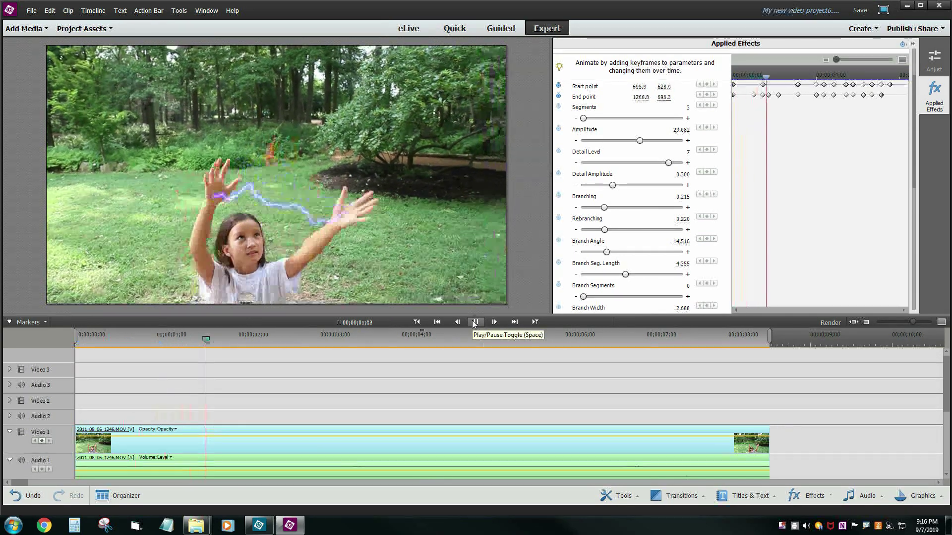